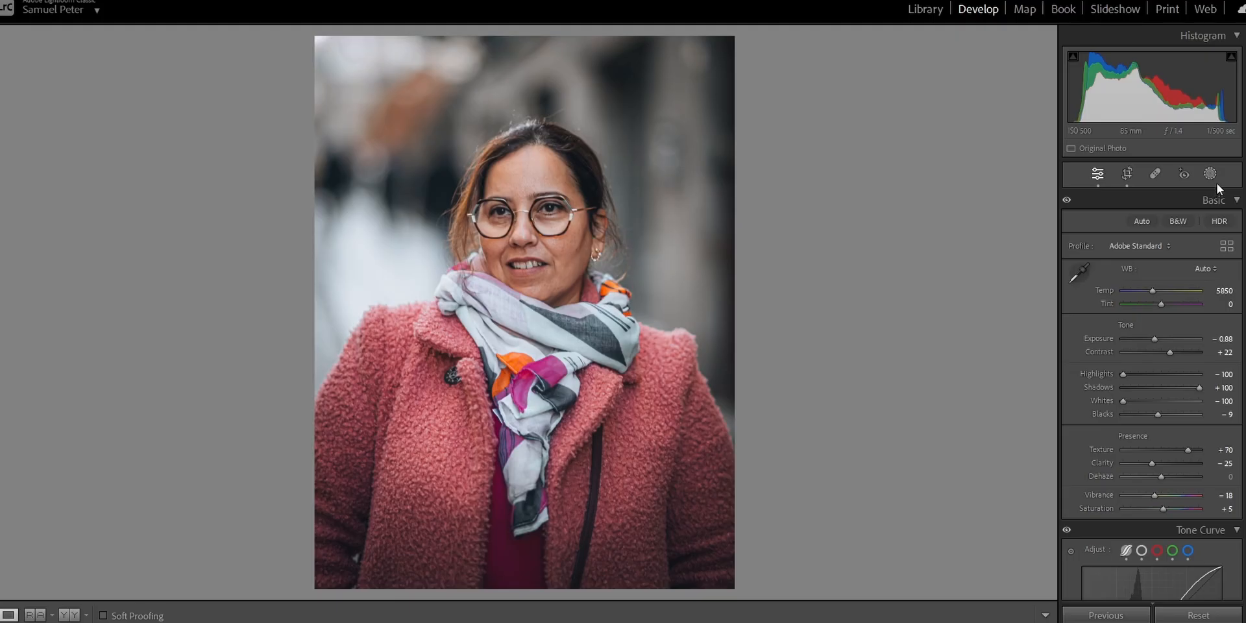
Mask the background, set its exposure to -0.76 and slightly reduce its saturation.
click(1211, 175)
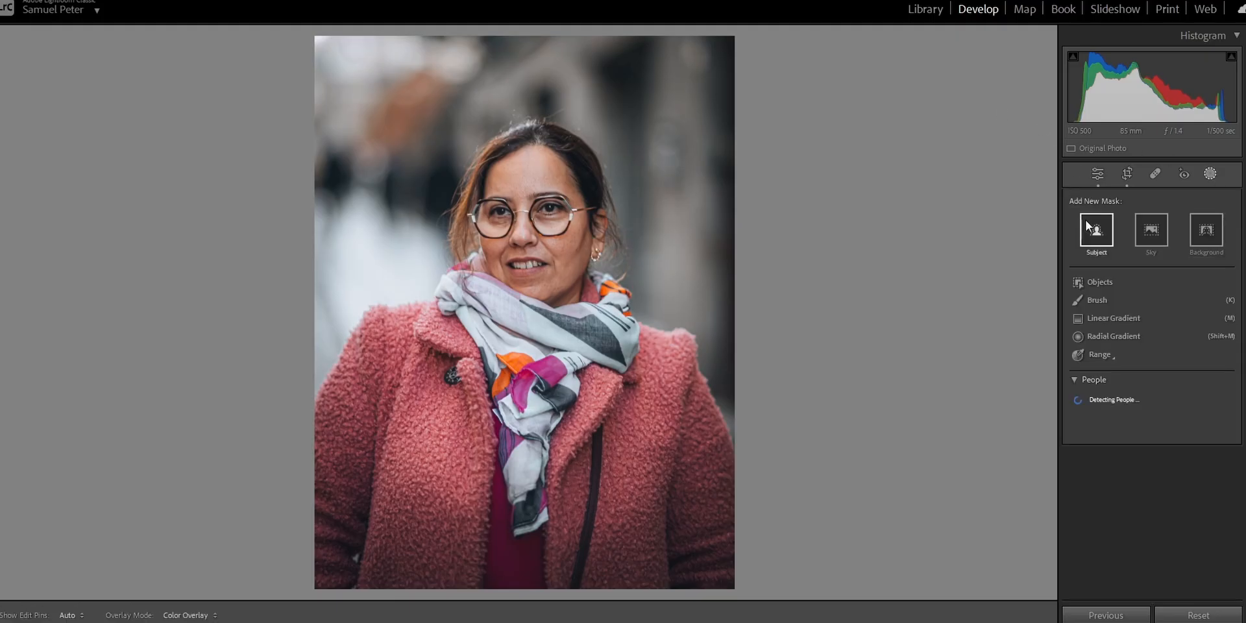
click(1206, 233)
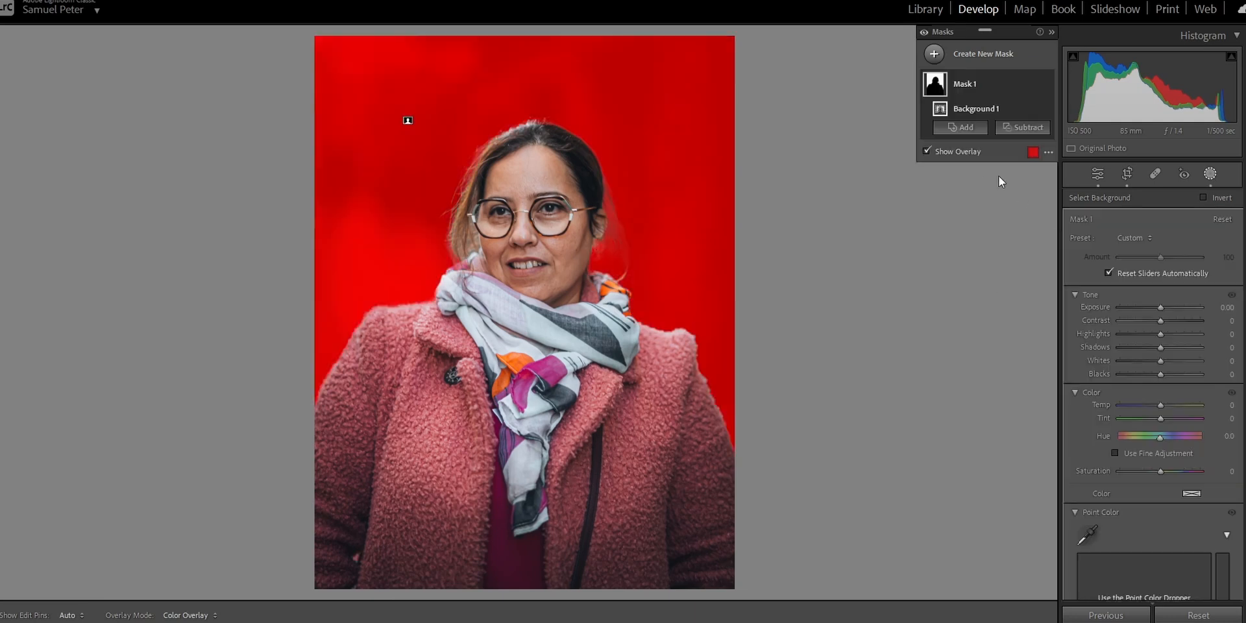
drag(1160, 307, 1152, 307)
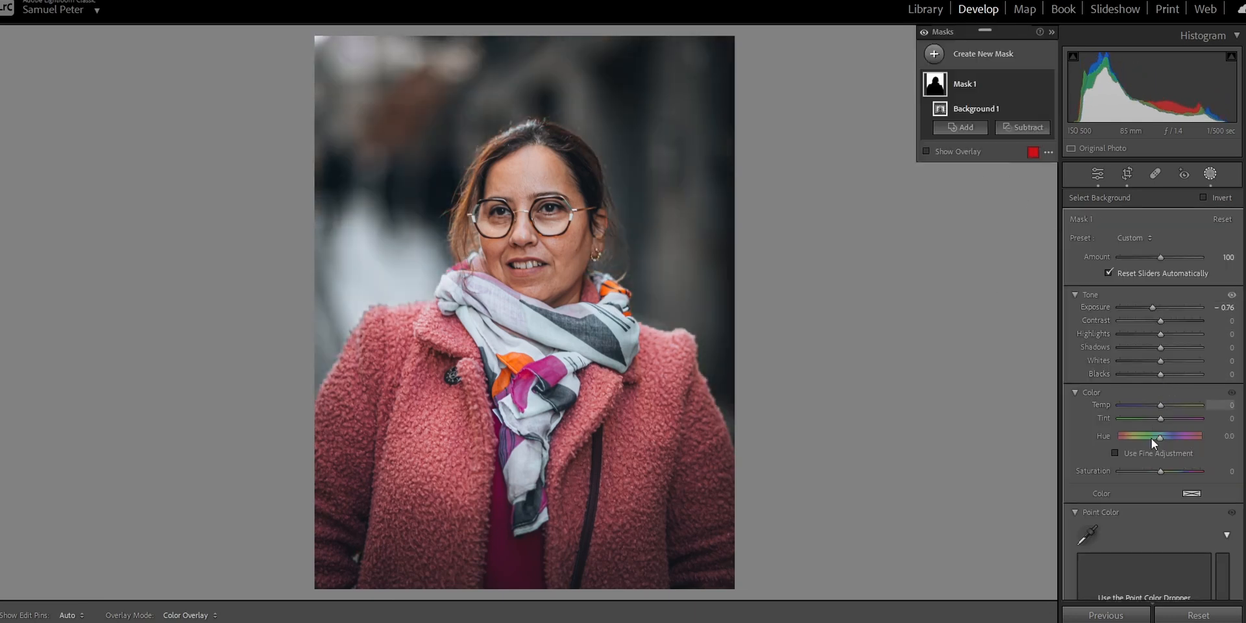
drag(1159, 474, 1153, 477)
Create a people mask of Person 1 covering facial skin, body skin, eye sclera, iris and pupil, and teeth.
click(1000, 62)
click(1019, 133)
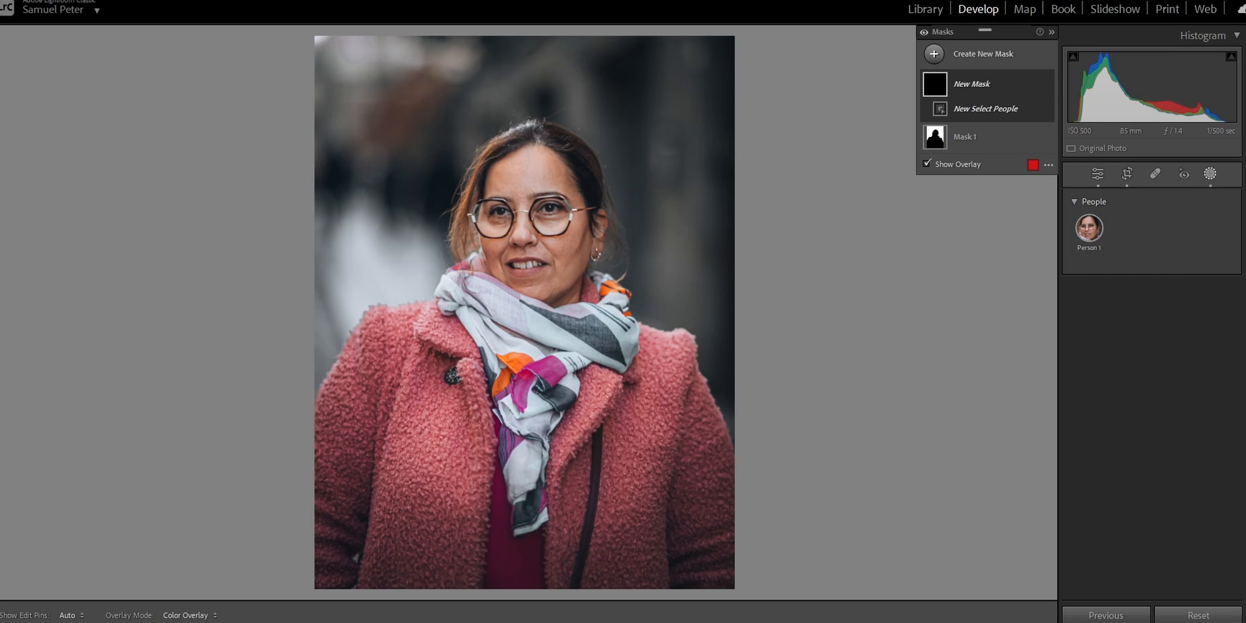
click(1089, 227)
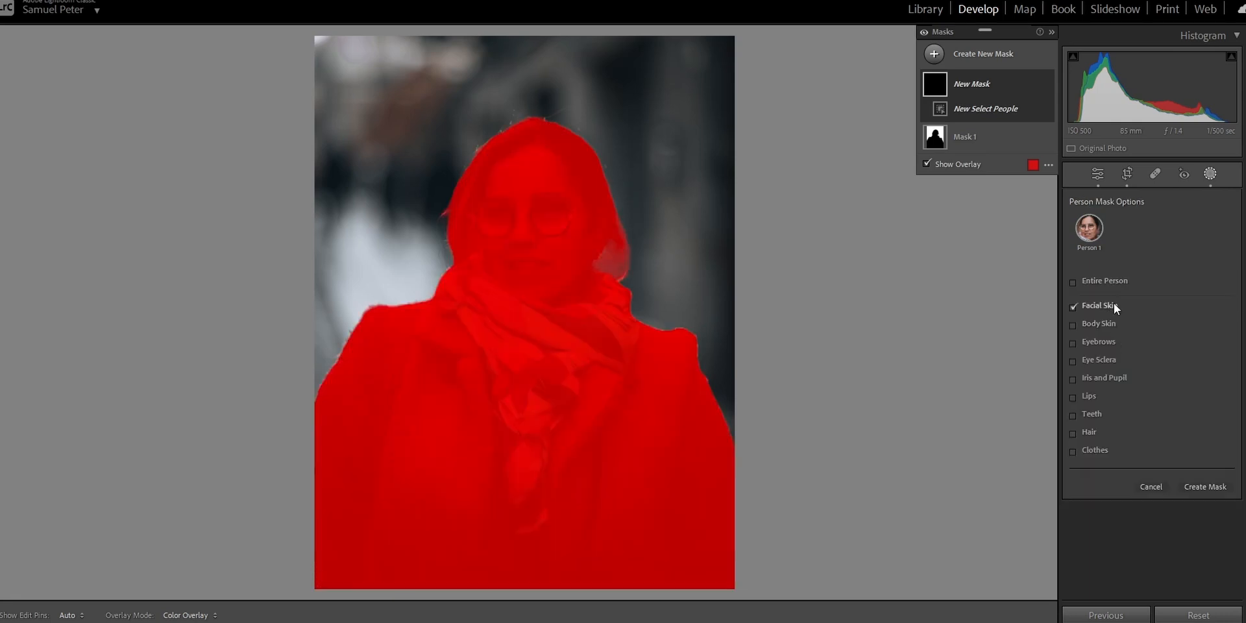
click(1106, 323)
click(1114, 361)
click(1094, 416)
click(1220, 503)
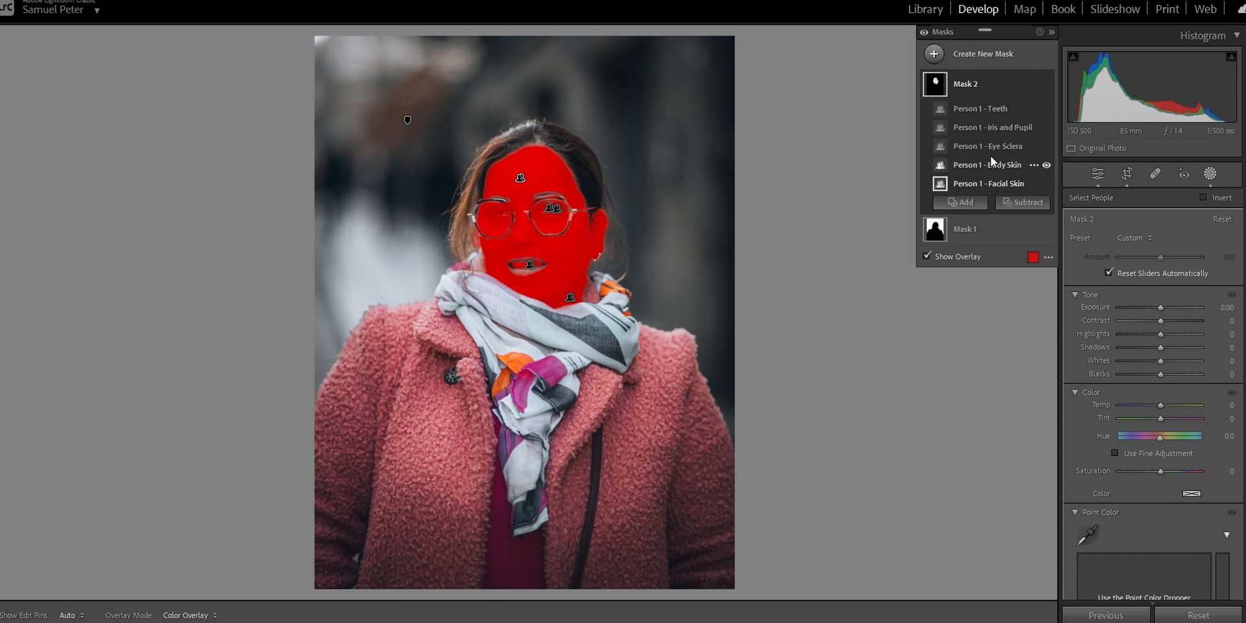
Try lowering the people mask's saturation to -79 with the overlay hidden, and reset the slider to its default.
key(o)
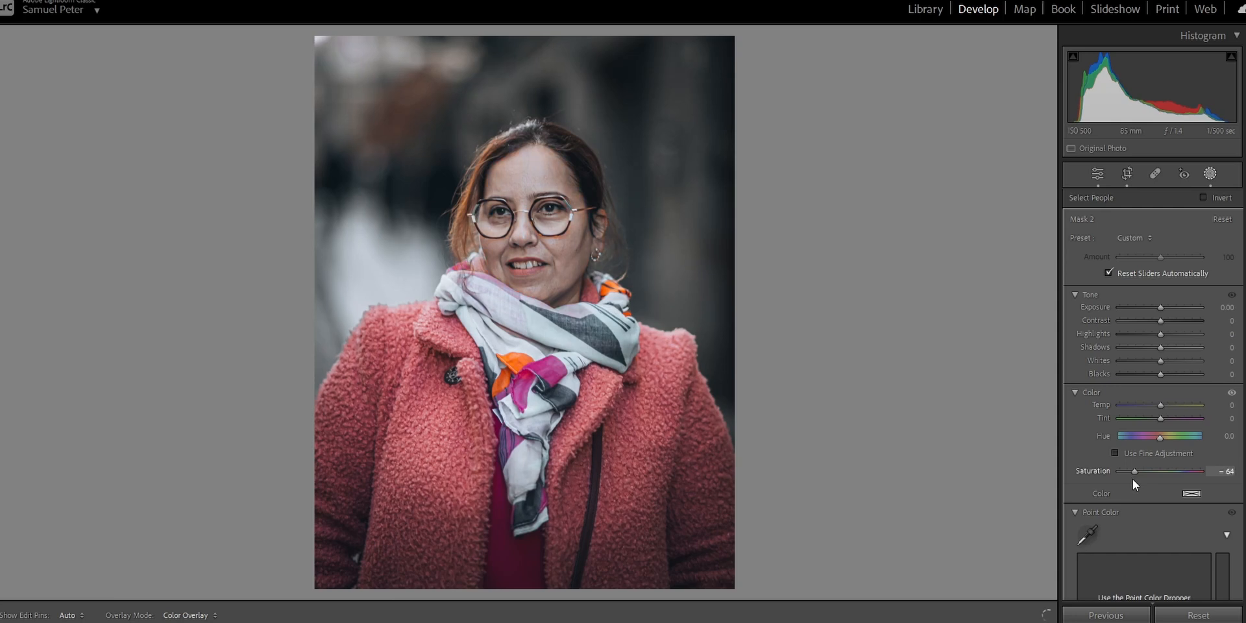
drag(1132, 479, 1128, 480)
double_click(1127, 480)
key(o)
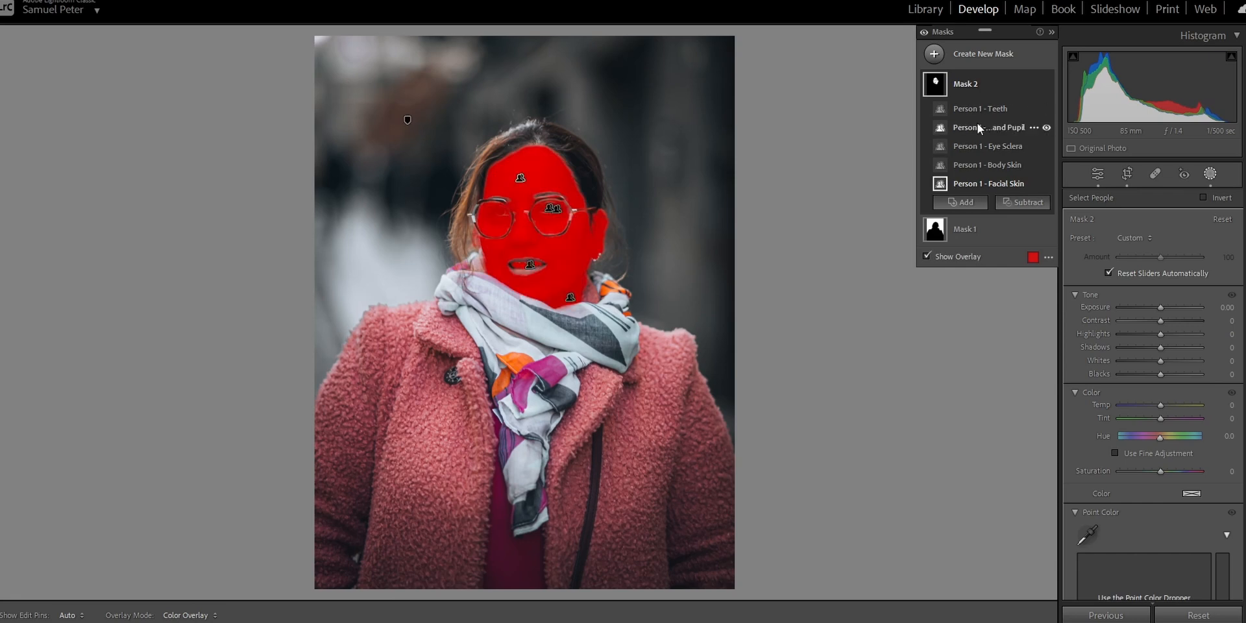
Split the teeth component into its own mask, and move iris and pupil and eye sclera into another separate mask.
drag(990, 110, 1000, 66)
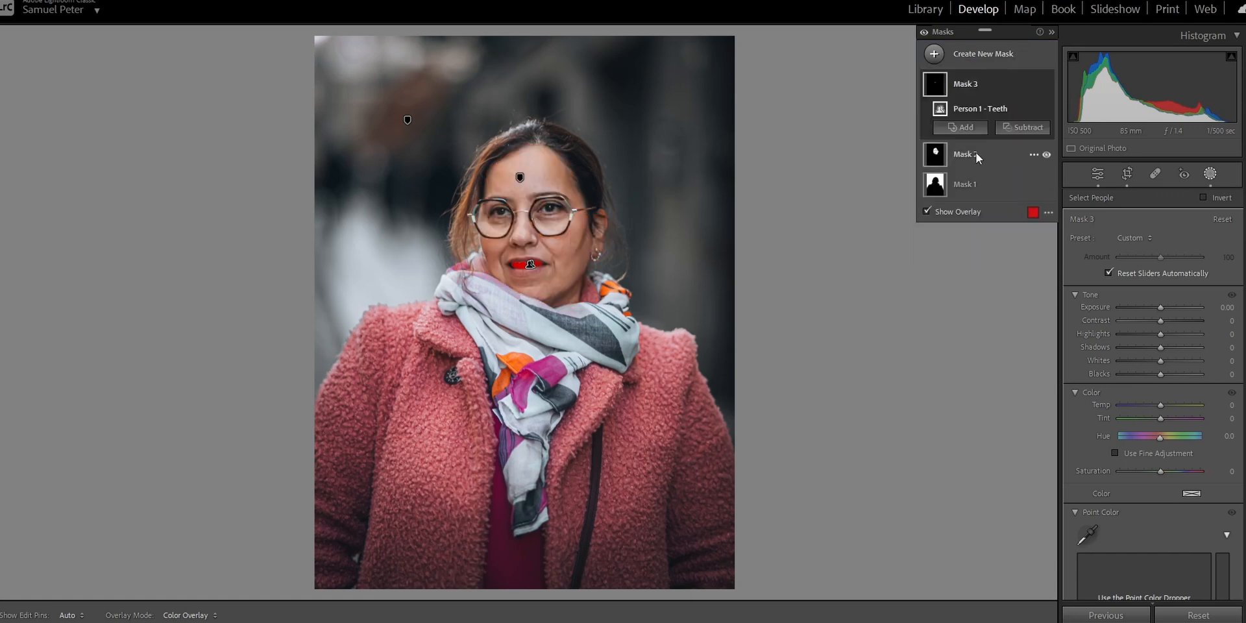
click(976, 153)
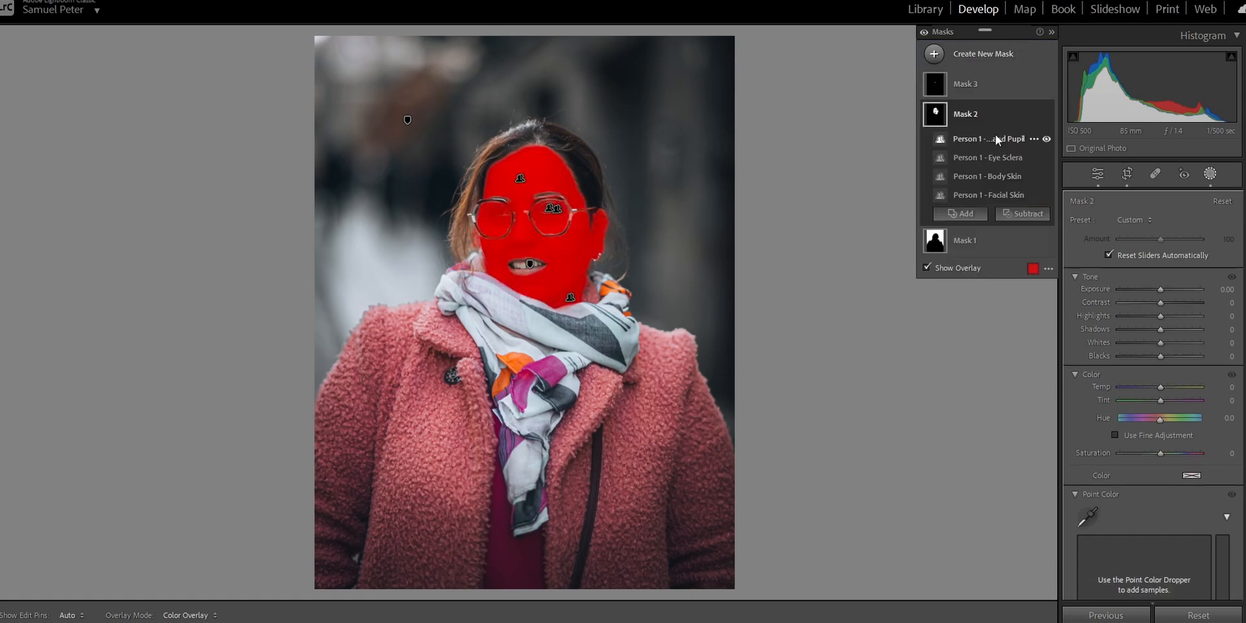
drag(1011, 146, 994, 83)
drag(975, 185, 977, 82)
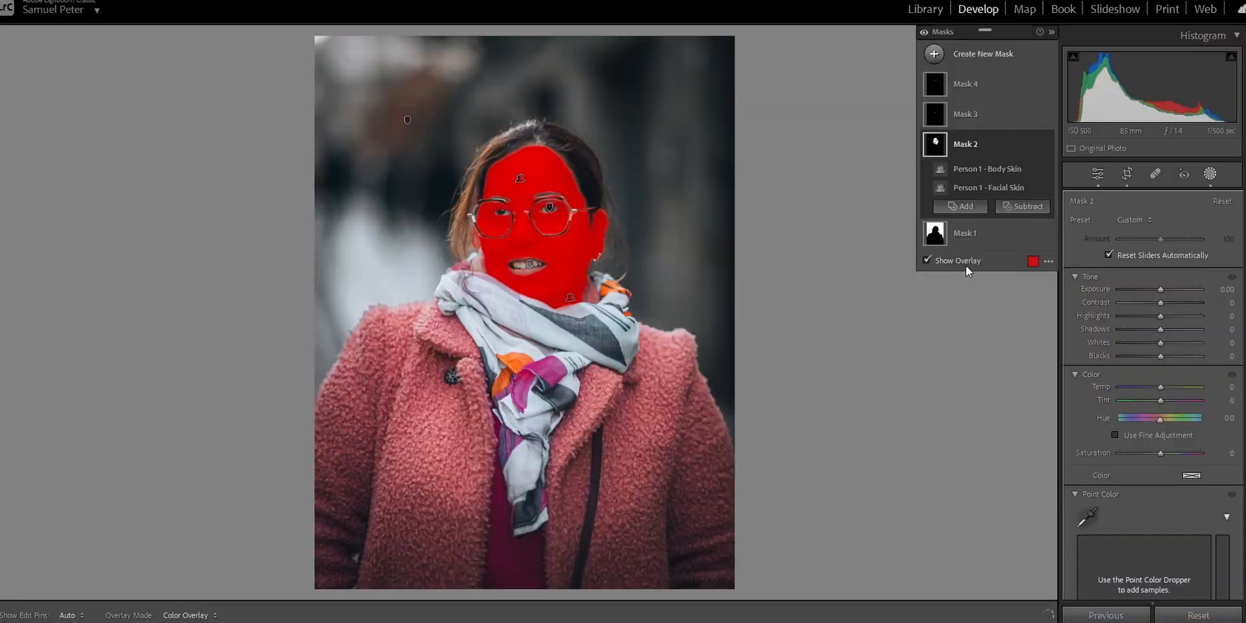
Soften the skin mask with negative texture and set its shadows to 62, with the mask overlay hidden.
click(966, 264)
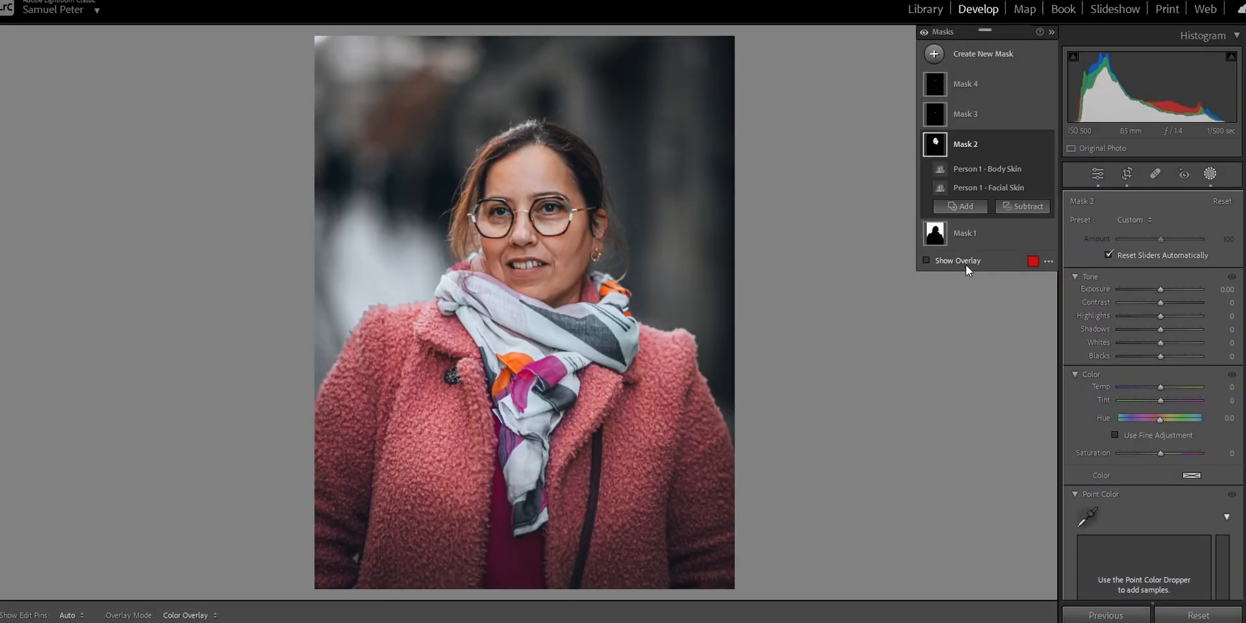
click(506, 231)
drag(506, 230, 507, 247)
scroll(1118, 382, down, 5)
scroll(1118, 381, down, 5)
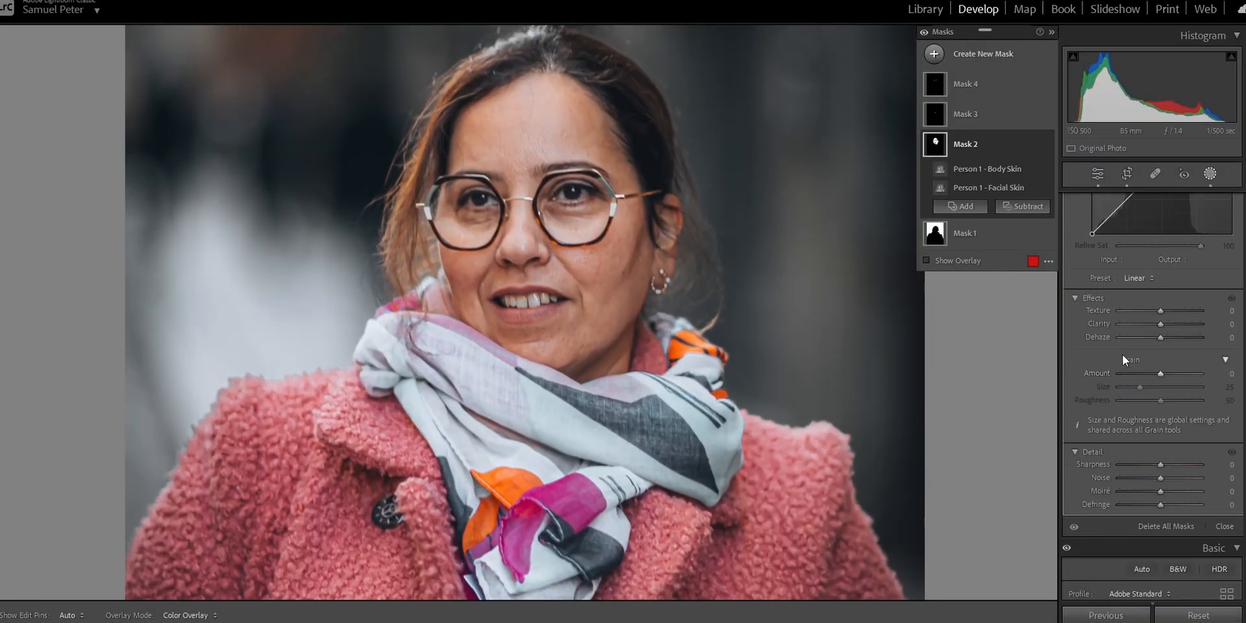
click(1161, 309)
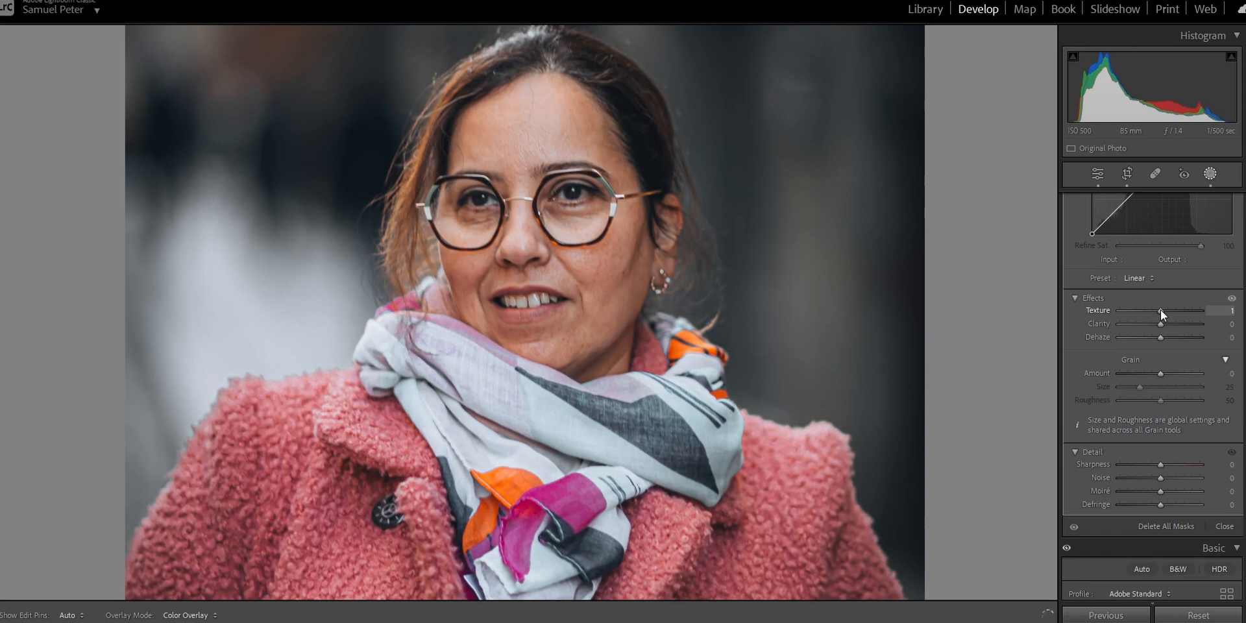
drag(1161, 310, 1133, 319)
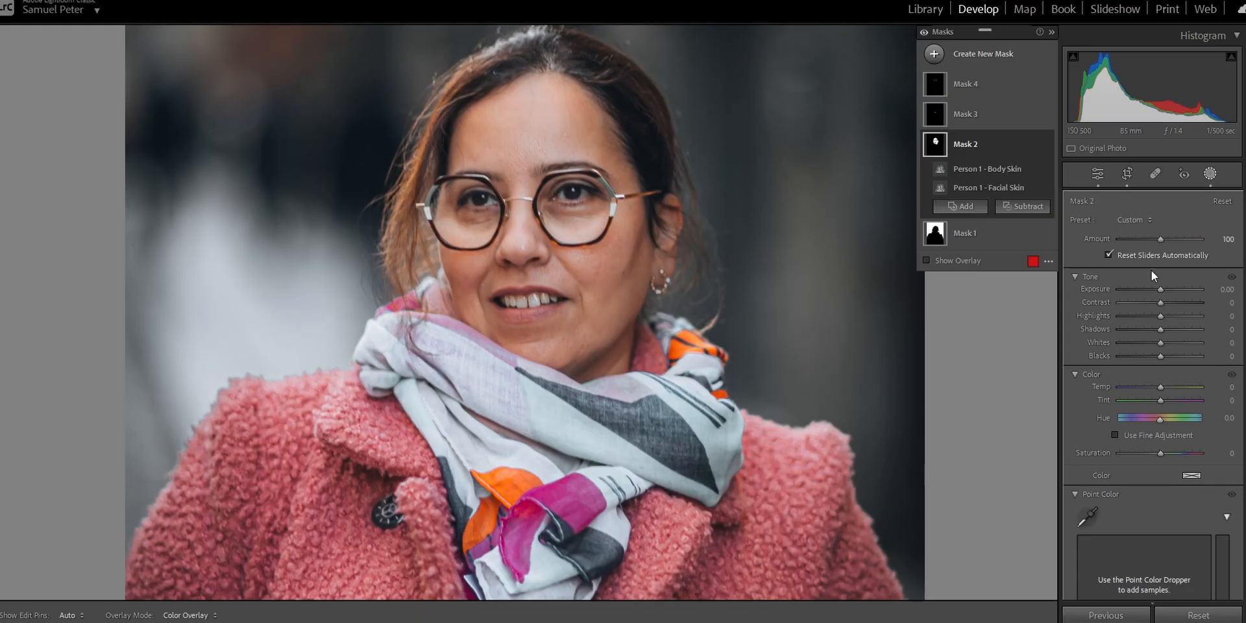
drag(1161, 330, 1161, 330)
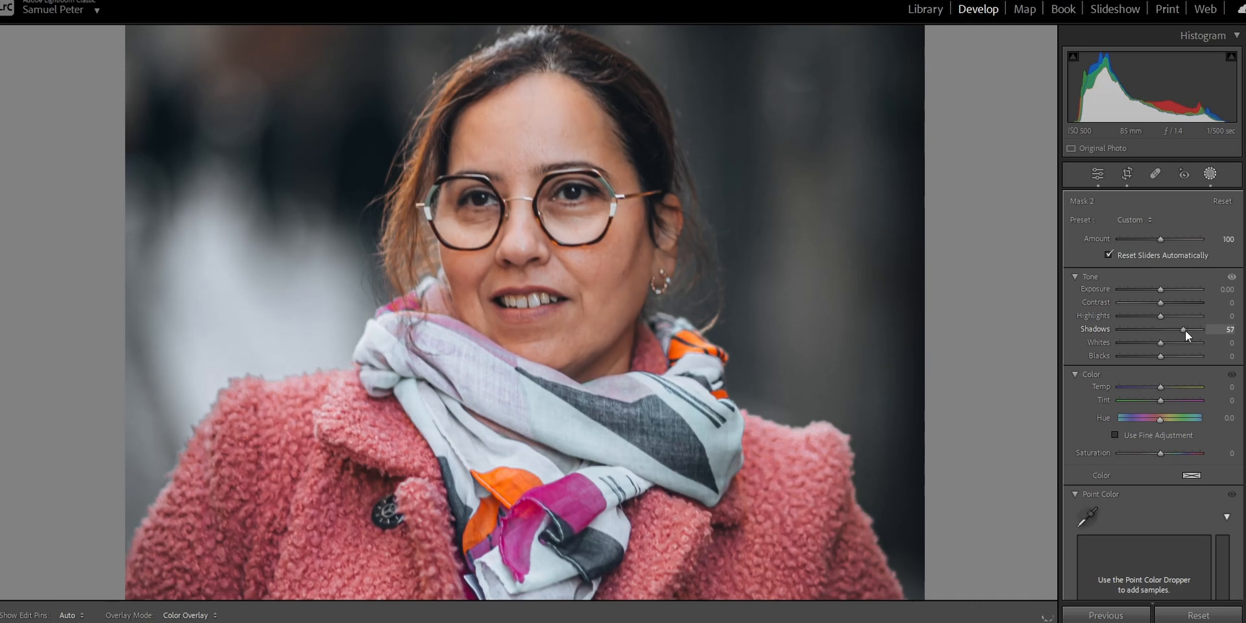
drag(1184, 330, 1186, 329)
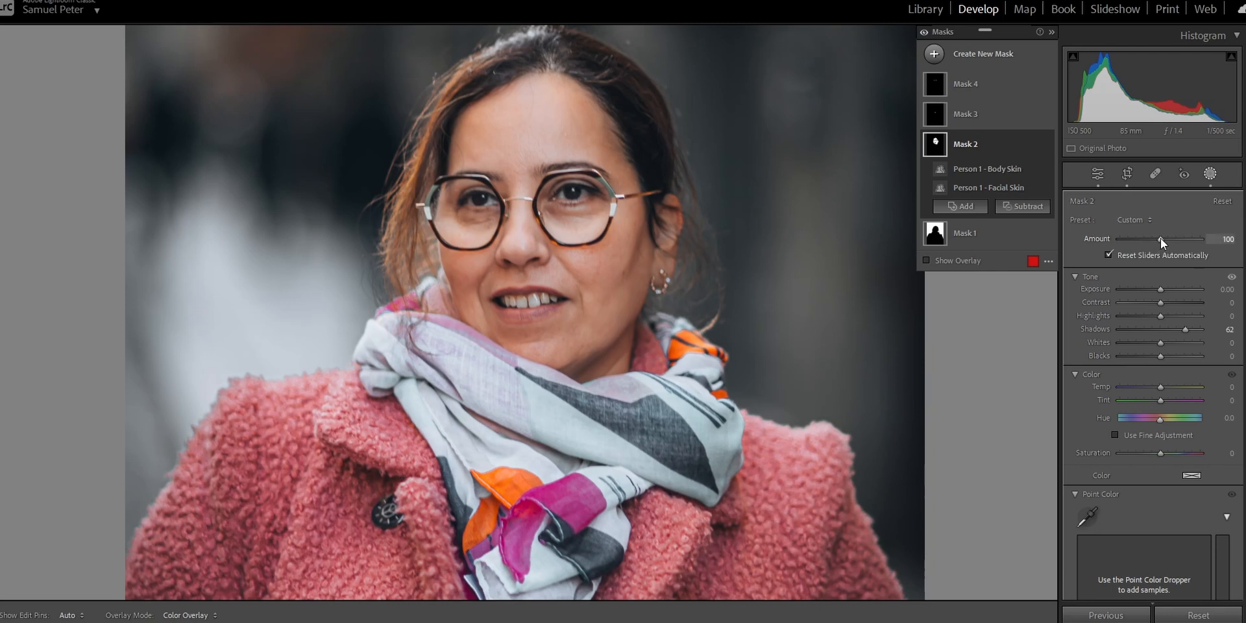
Whiten the teeth mask with saturation -31, whites 9 and amount 76, and compare it with the mask switched off.
click(999, 115)
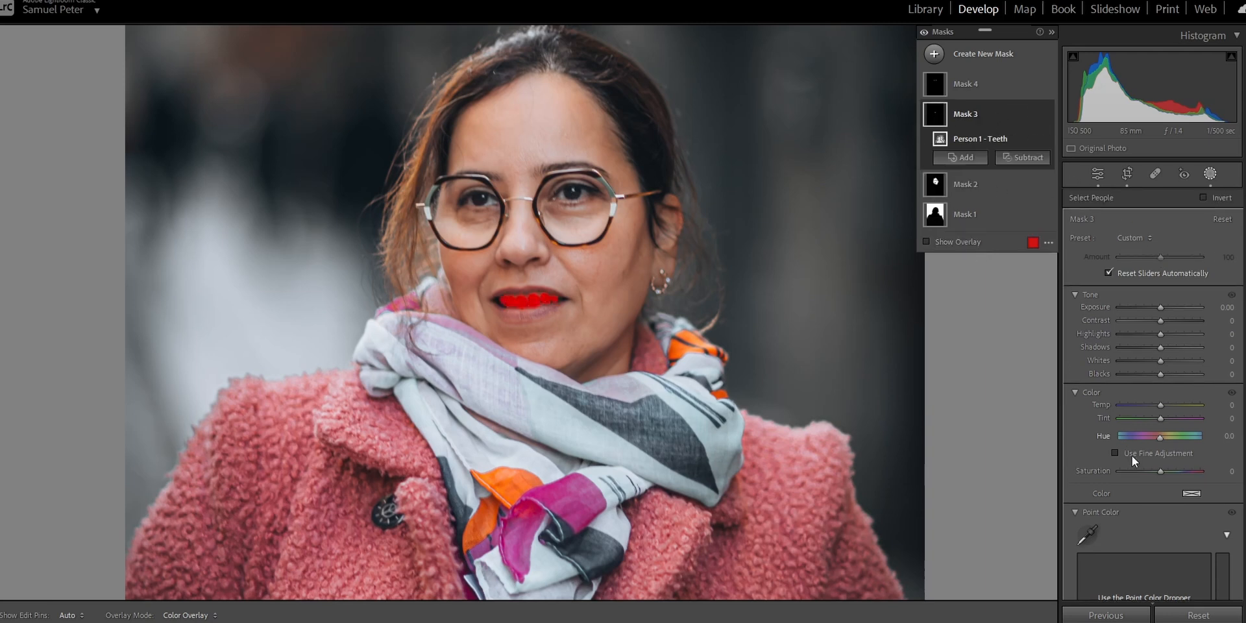
drag(1163, 472, 1150, 478)
drag(1161, 365, 1166, 363)
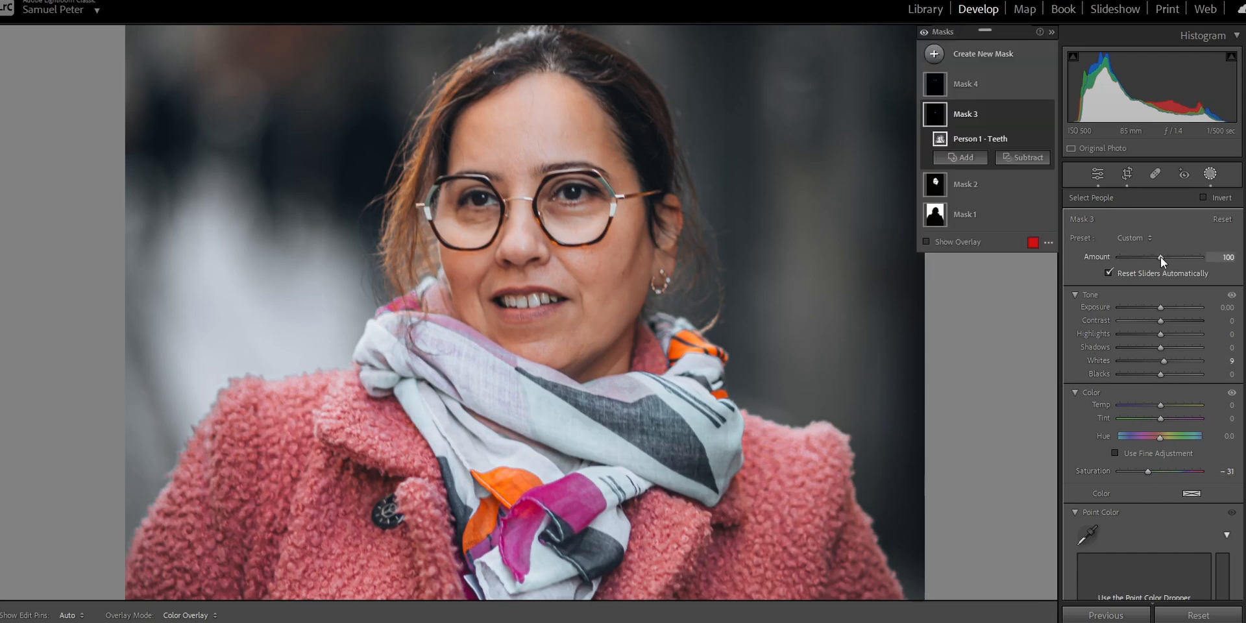
drag(1160, 257, 1161, 257)
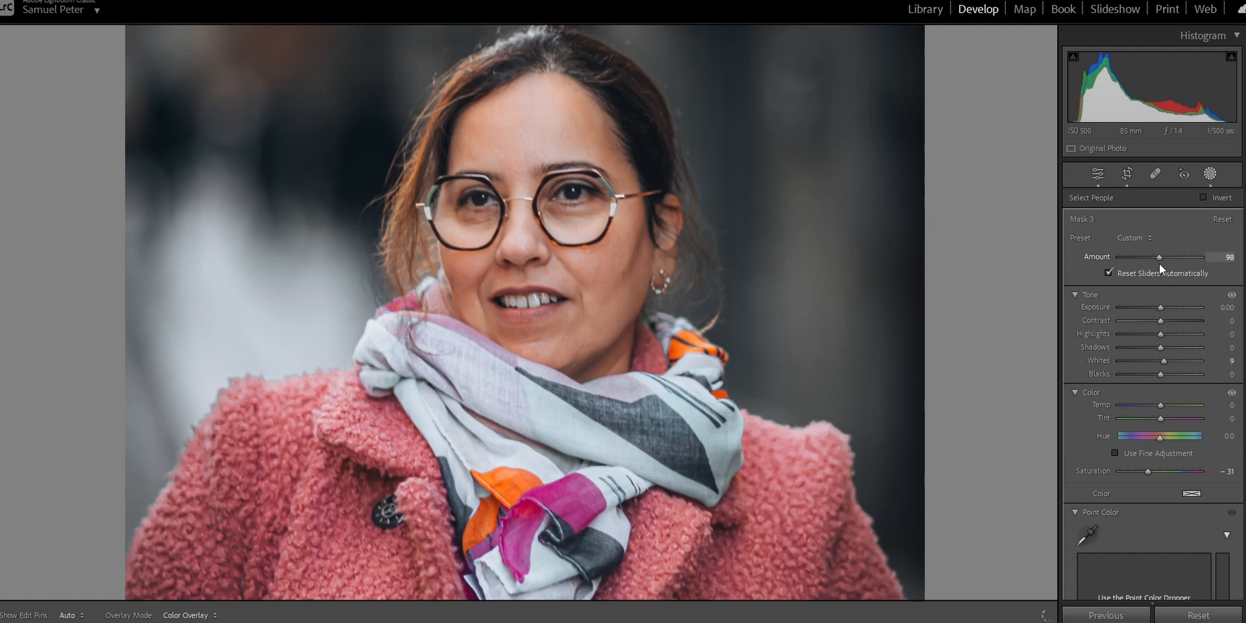
drag(1154, 264, 1151, 264)
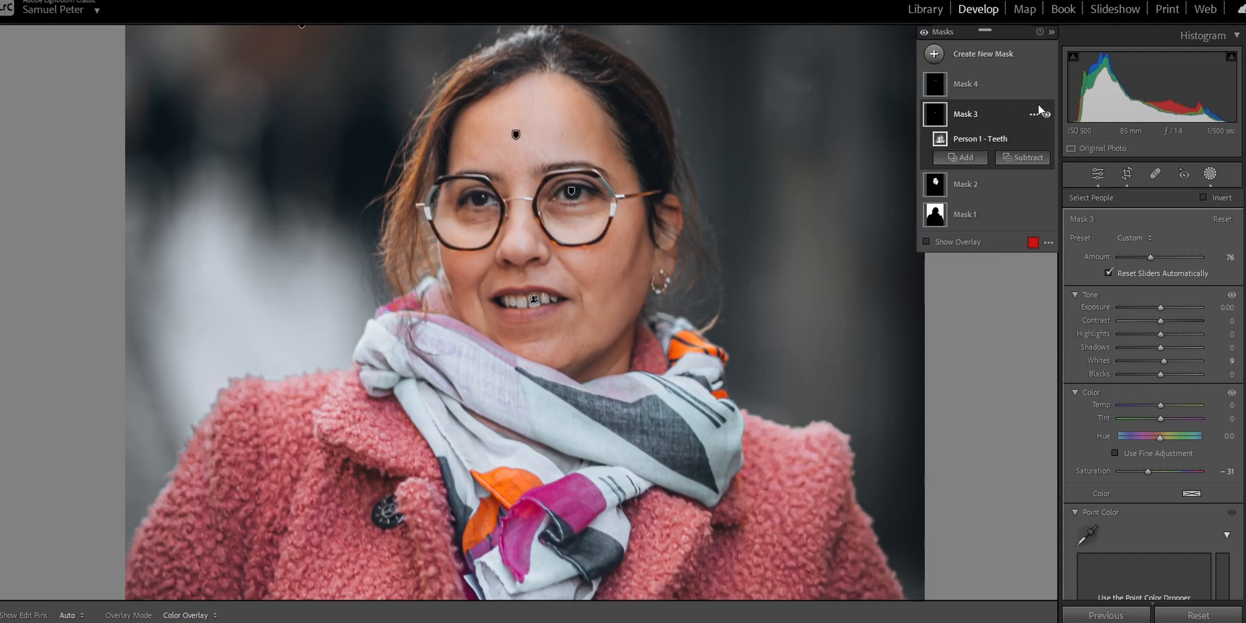
click(1046, 114)
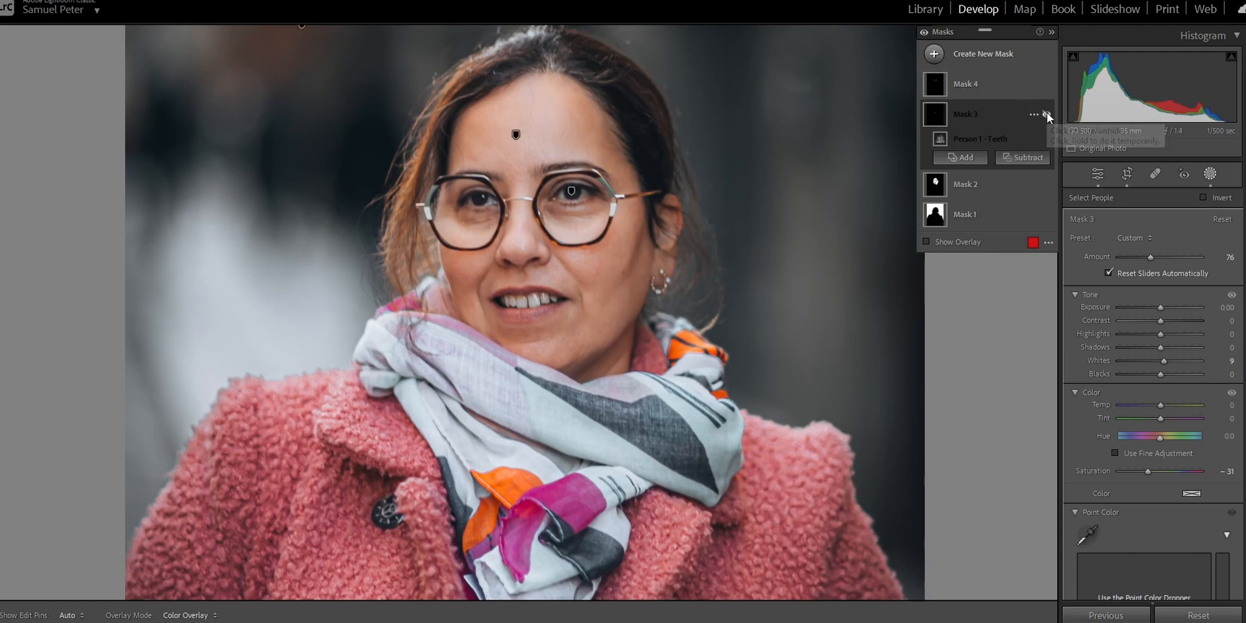
Set the eye mask's texture to 98, and toggle the mask's visibility to compare the effect.
click(970, 88)
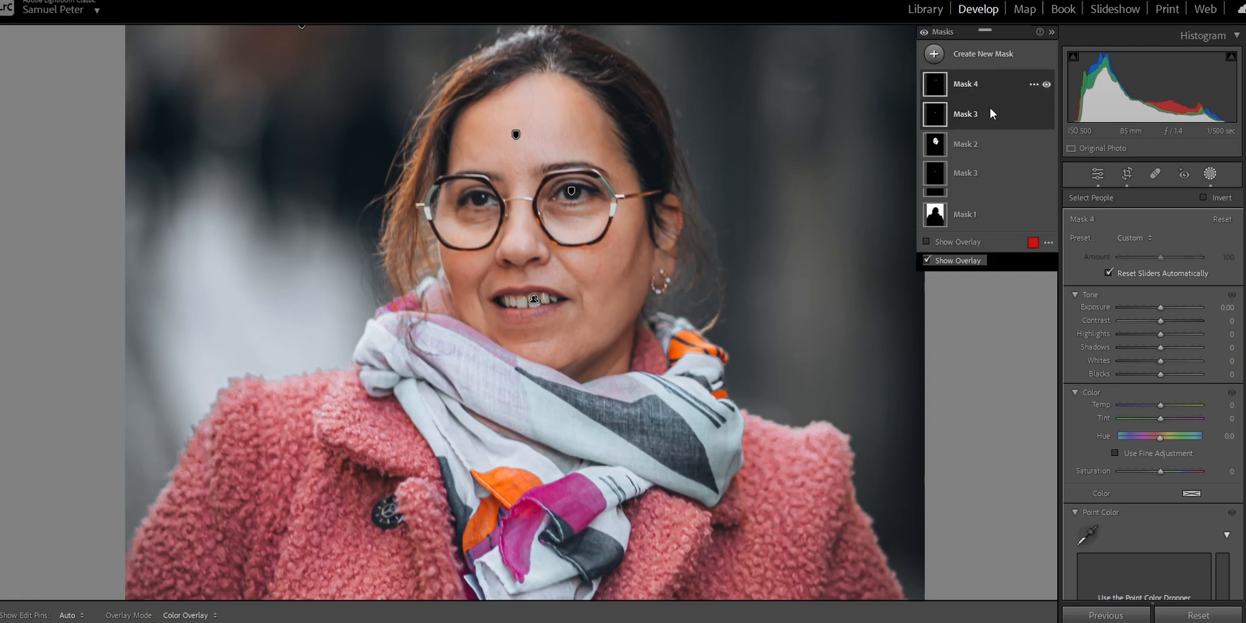
mouse_move(1160, 333)
mouse_down()
mouse_move(1201, 331)
mouse_move(1162, 347)
mouse_up()
scroll(1115, 433, down, 5)
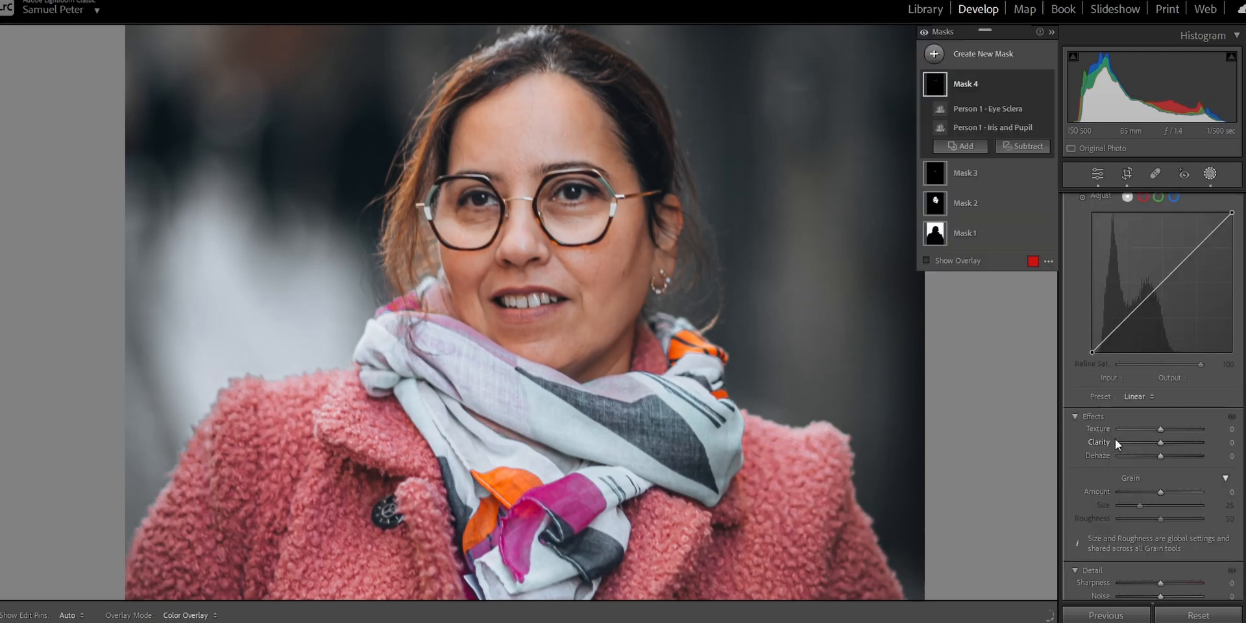
drag(1161, 430, 1201, 433)
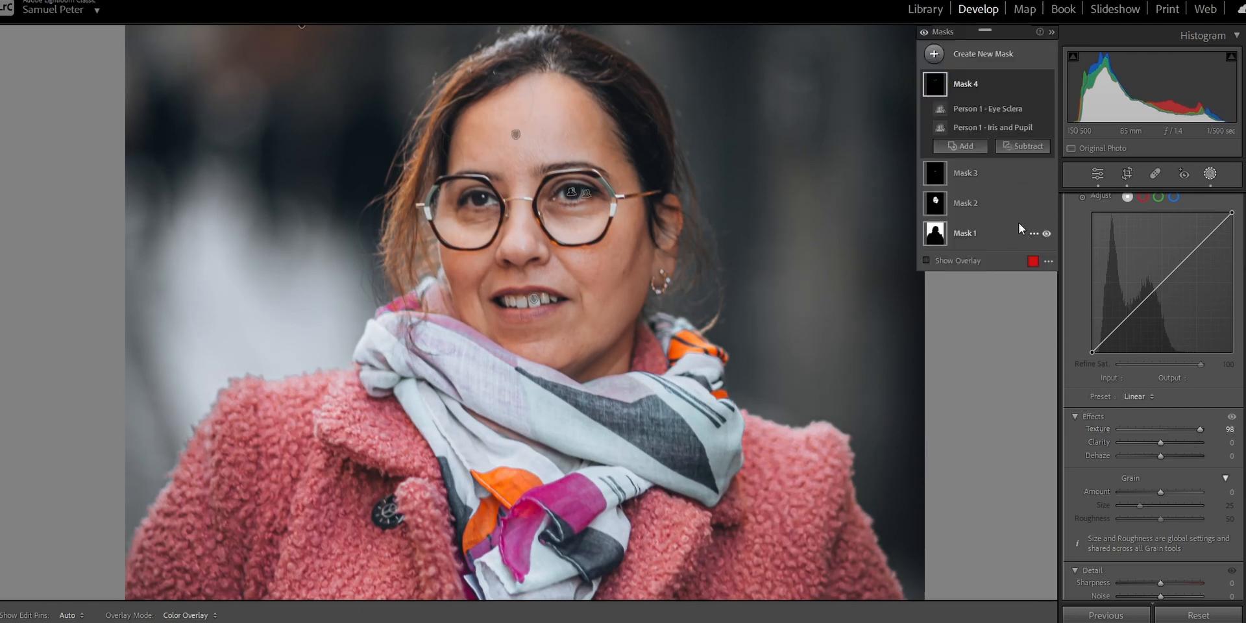
click(1046, 85)
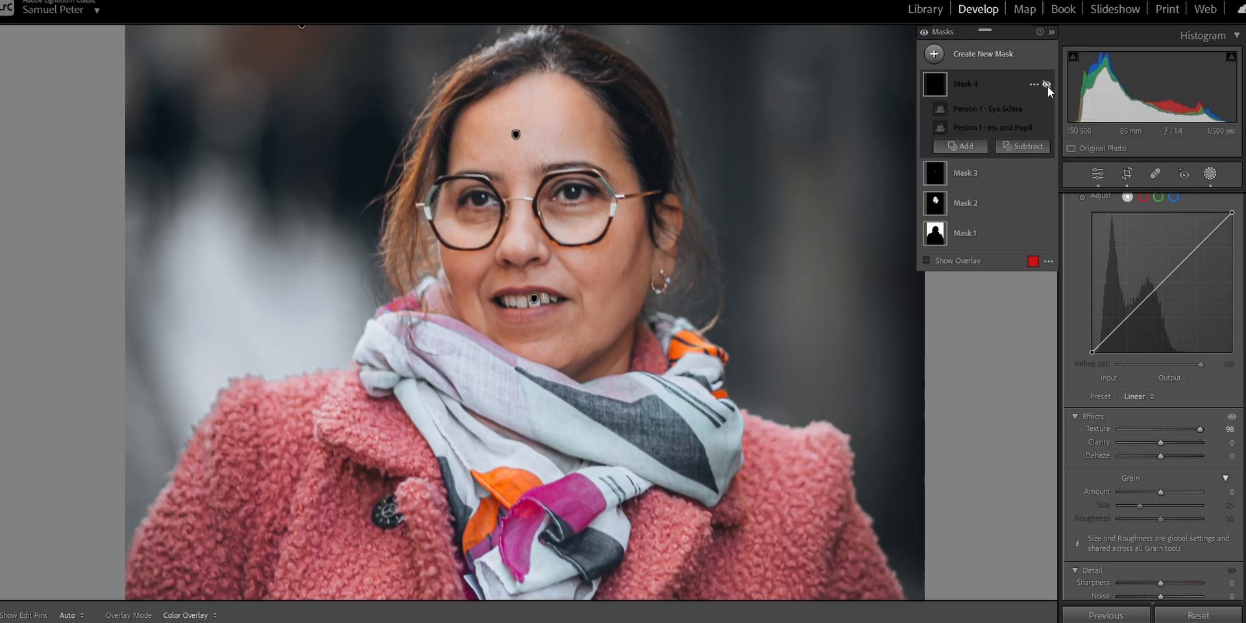
click(1047, 86)
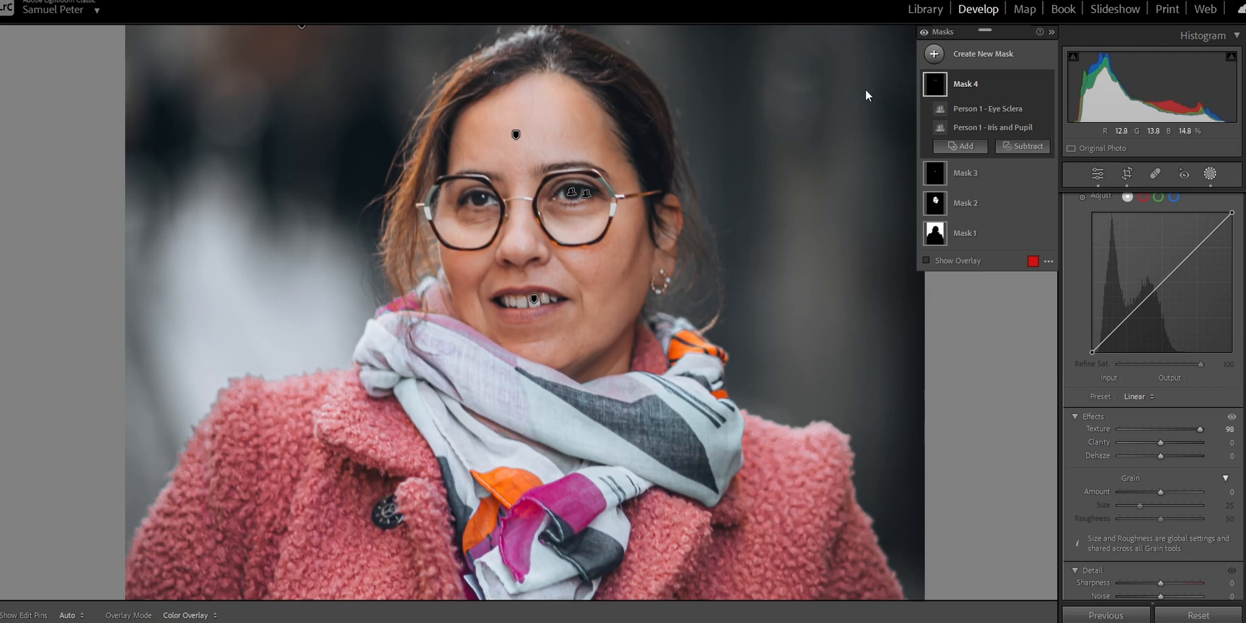
Add a radial gradient mask centred on the face with feather 95, and set its exposure to 0.23.
click(444, 236)
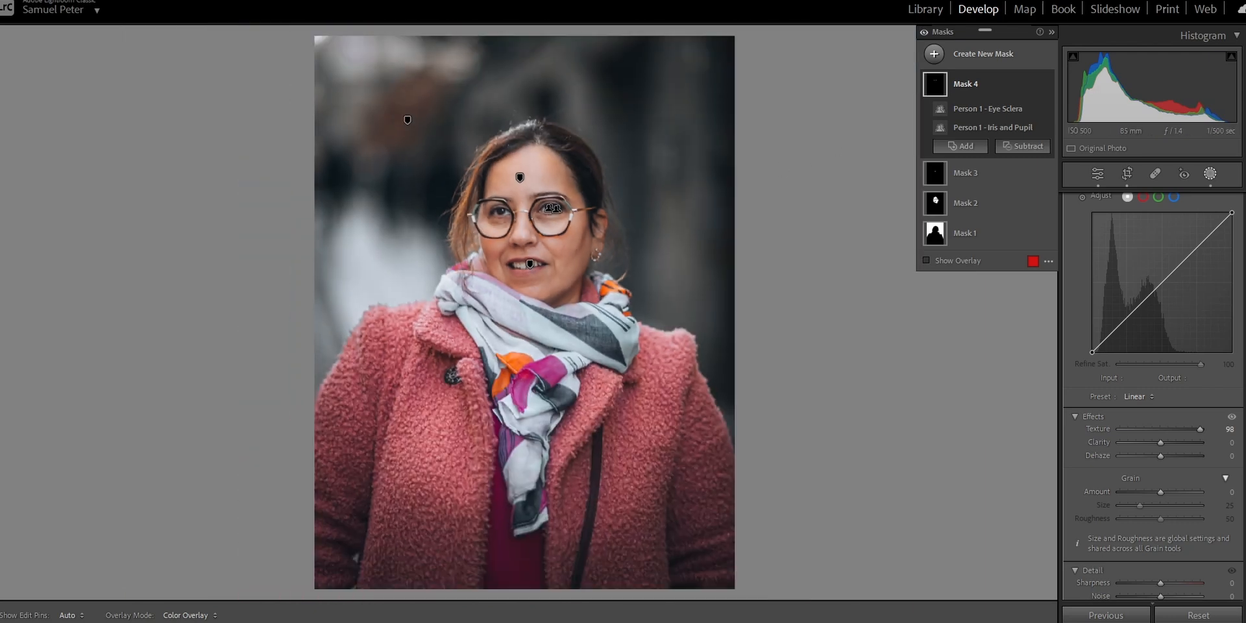
click(975, 63)
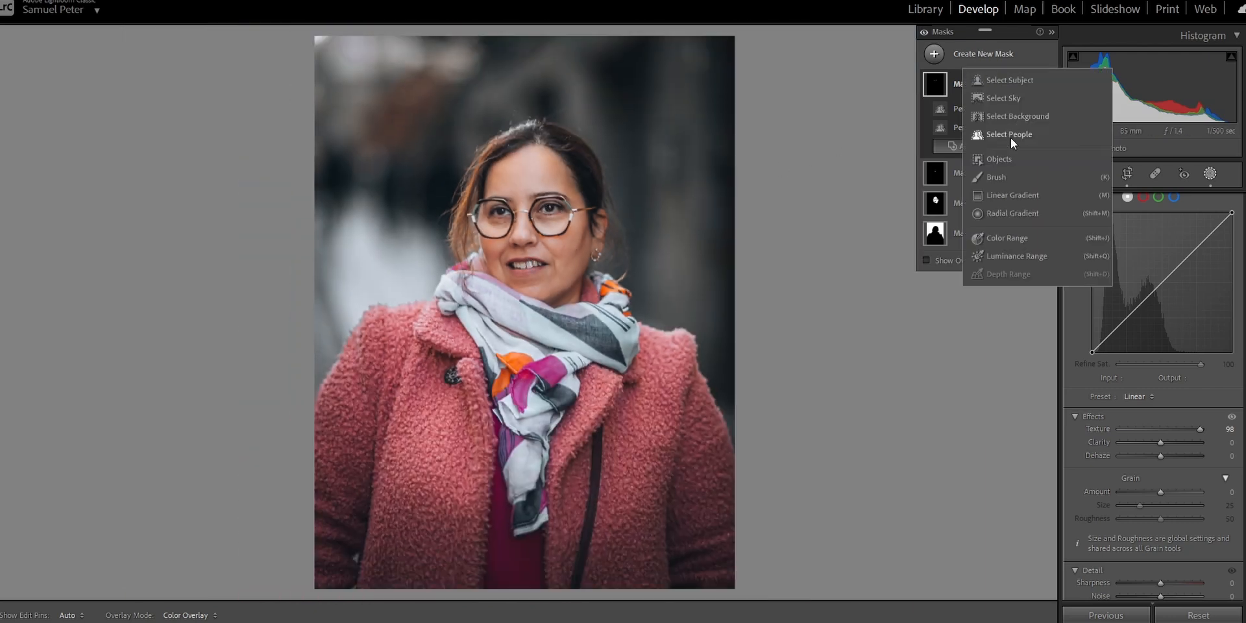
click(1006, 218)
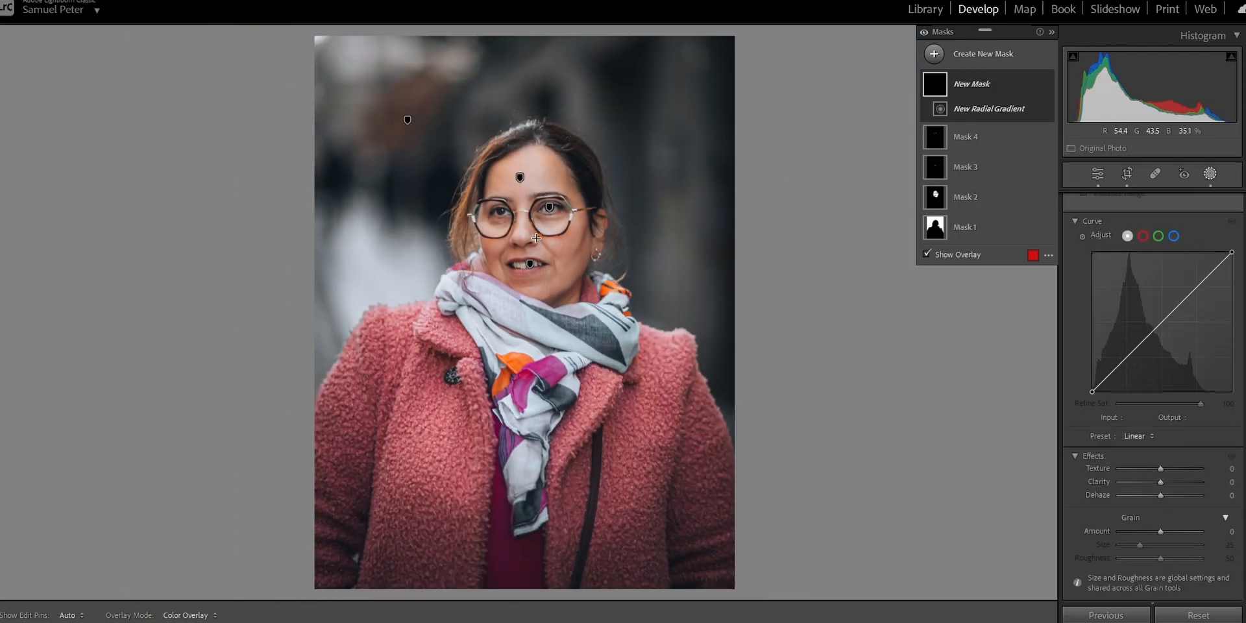
drag(525, 217, 695, 368)
drag(630, 270, 640, 281)
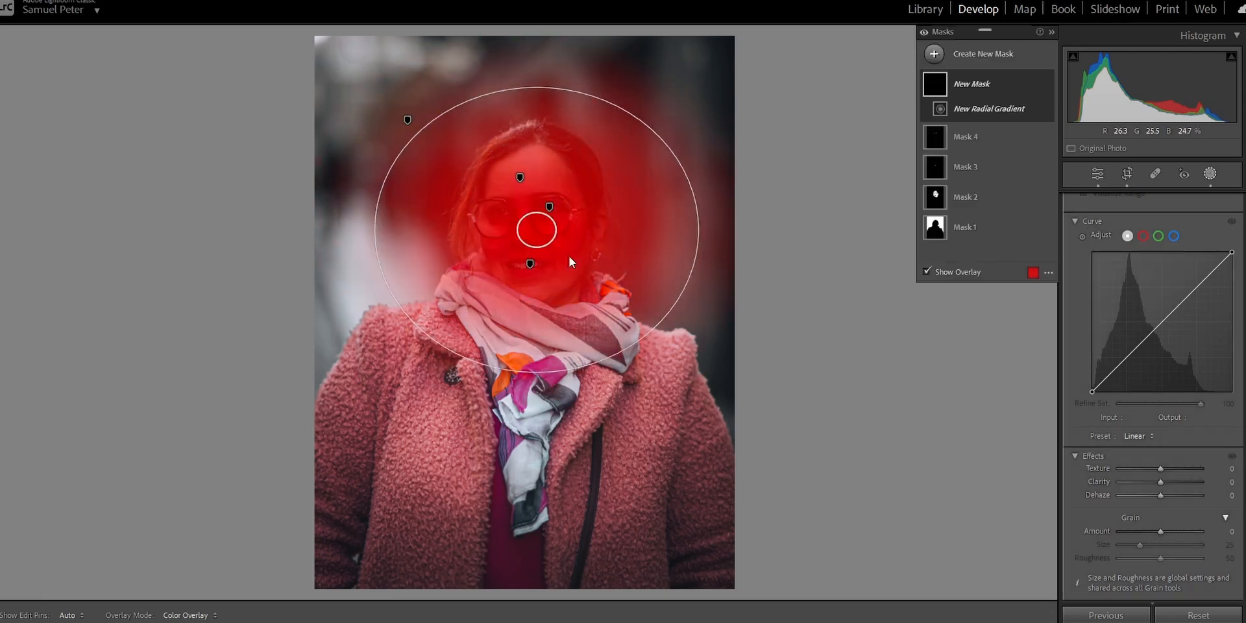
drag(537, 249, 562, 222)
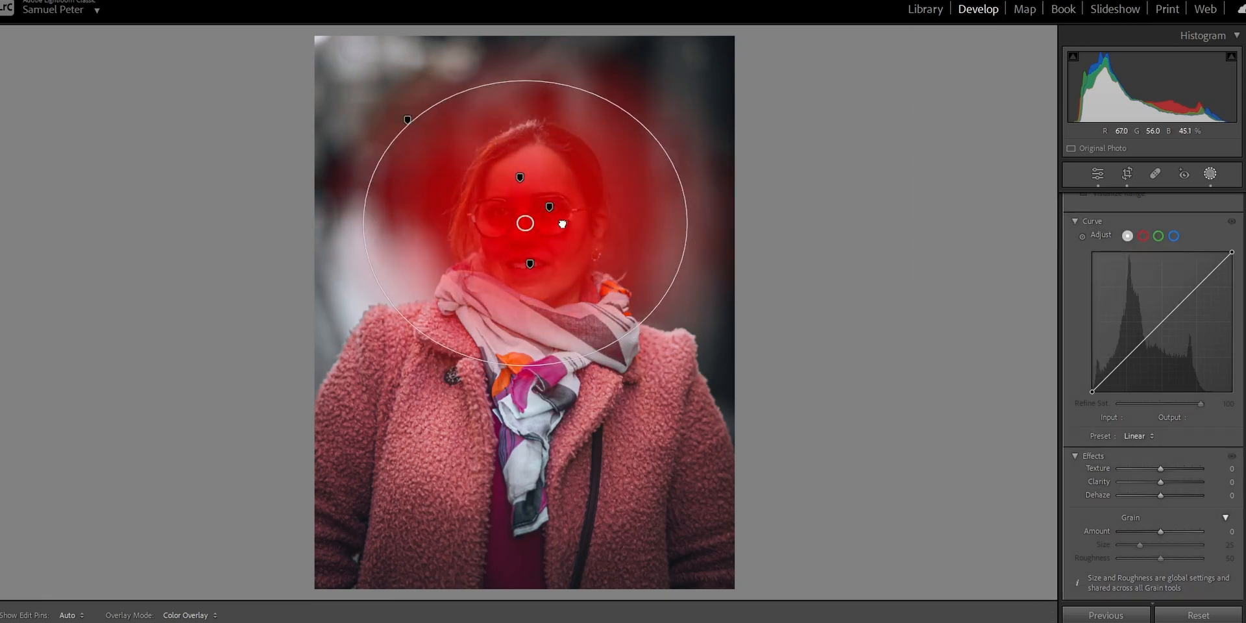
scroll(1153, 421, up, 10)
drag(1160, 330, 1161, 330)
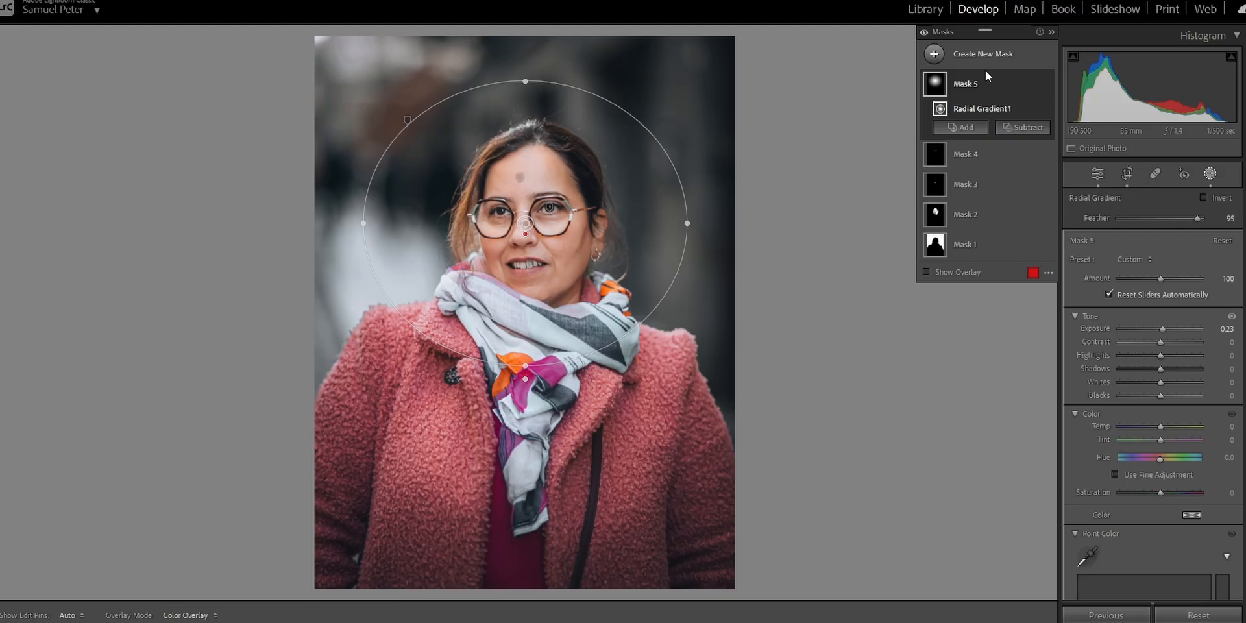
Duplicate and invert the radial gradient mask around the face.
right_click(1037, 93)
click(1094, 131)
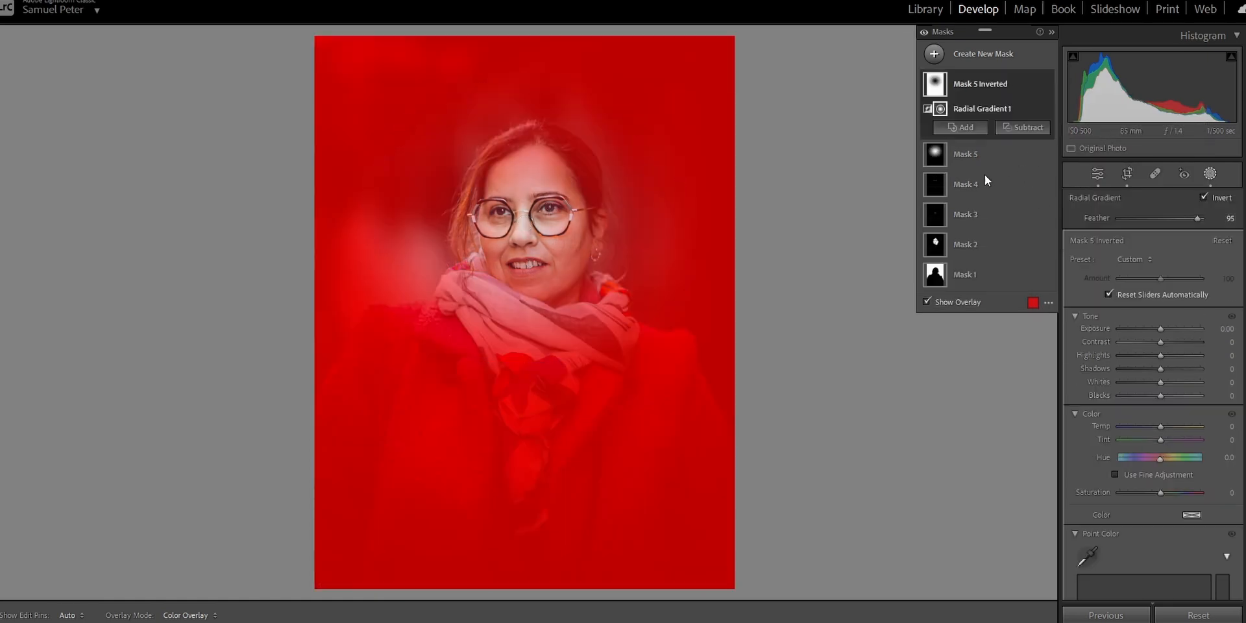
Darken the inverted radial gradient mask with exposure -0.50 and blacks -9, and toggle the masks' visibility to compare the effect.
click(1161, 331)
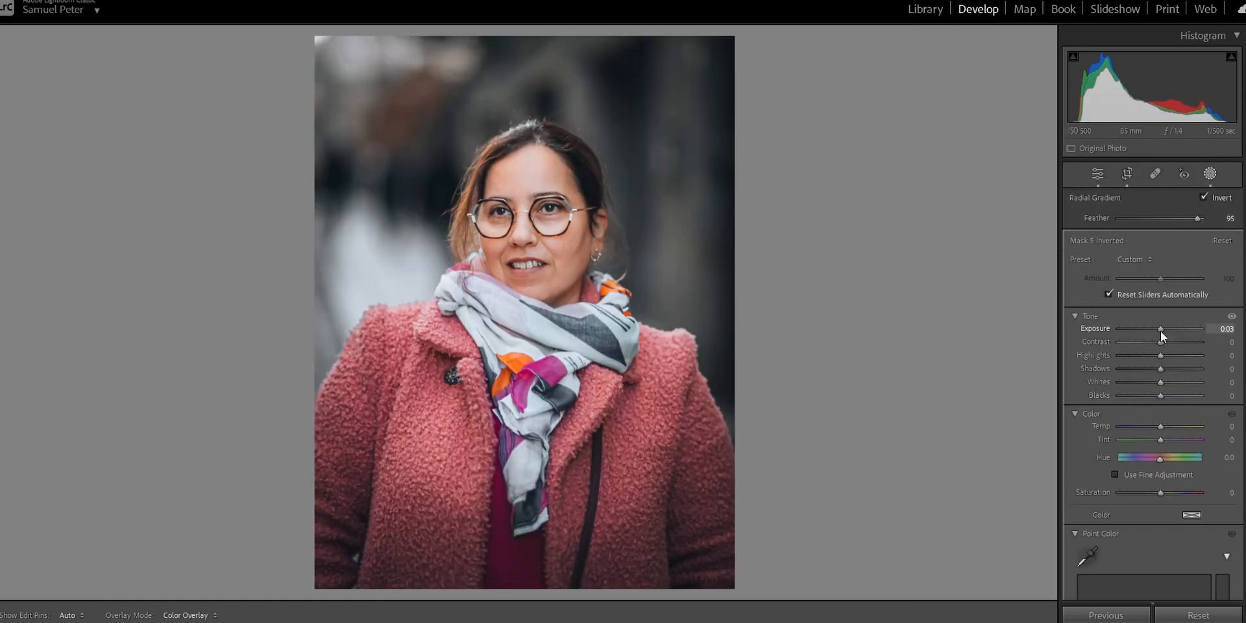
drag(1161, 331, 1156, 333)
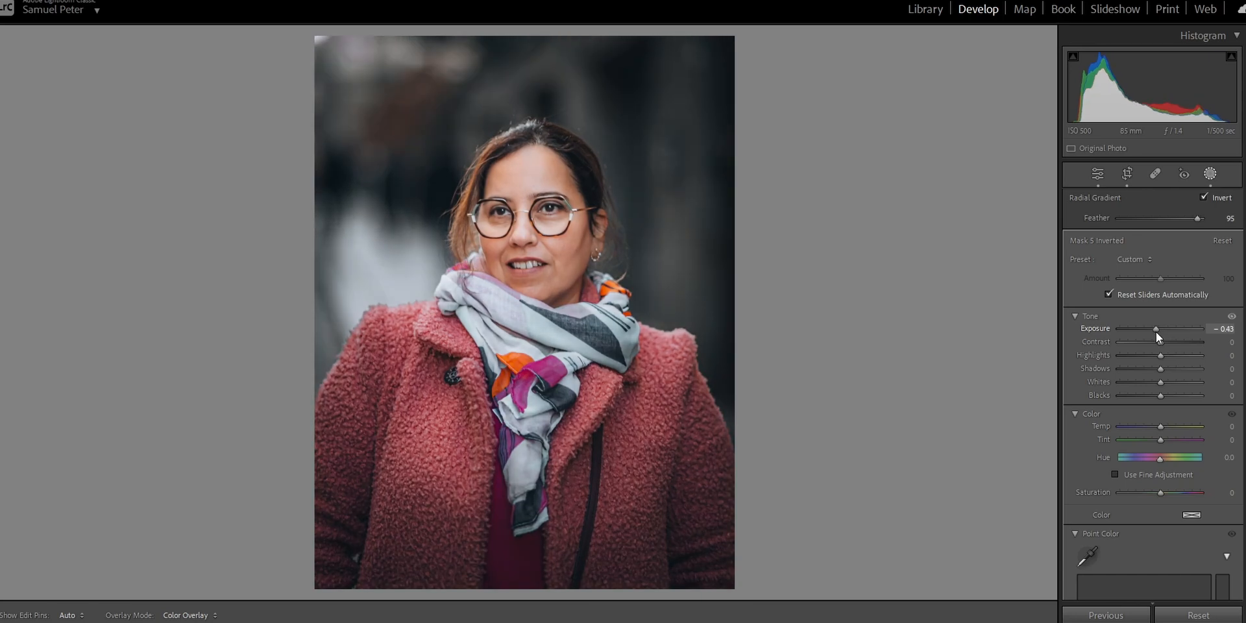
drag(1160, 399, 1155, 401)
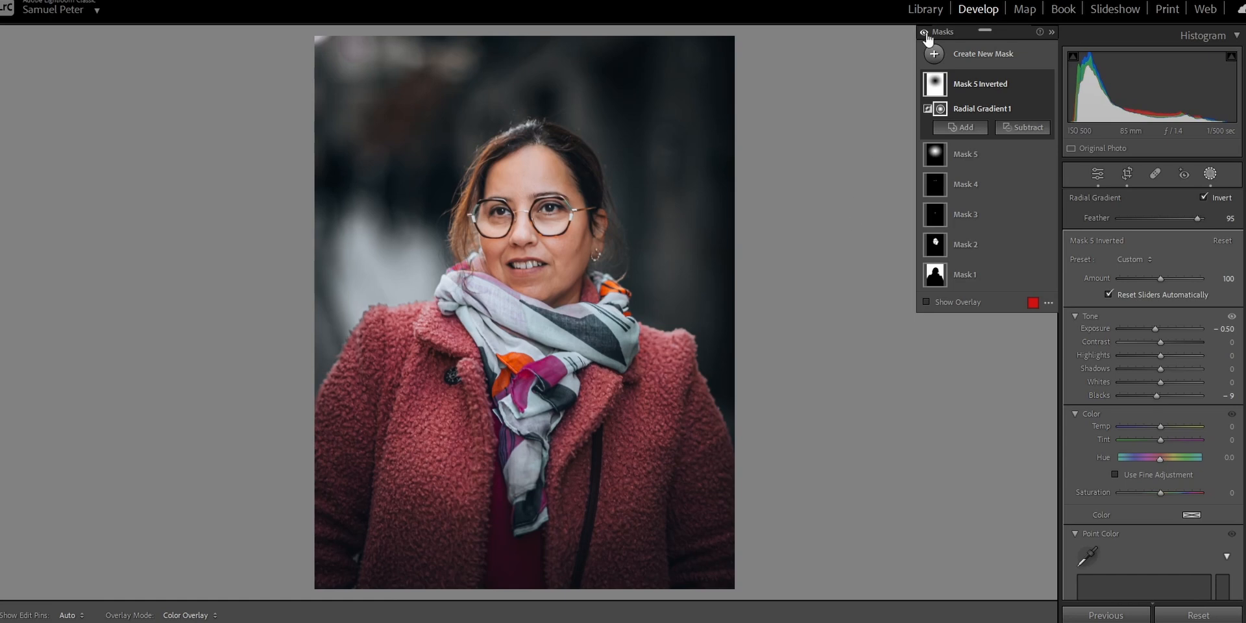
drag(926, 33, 925, 33)
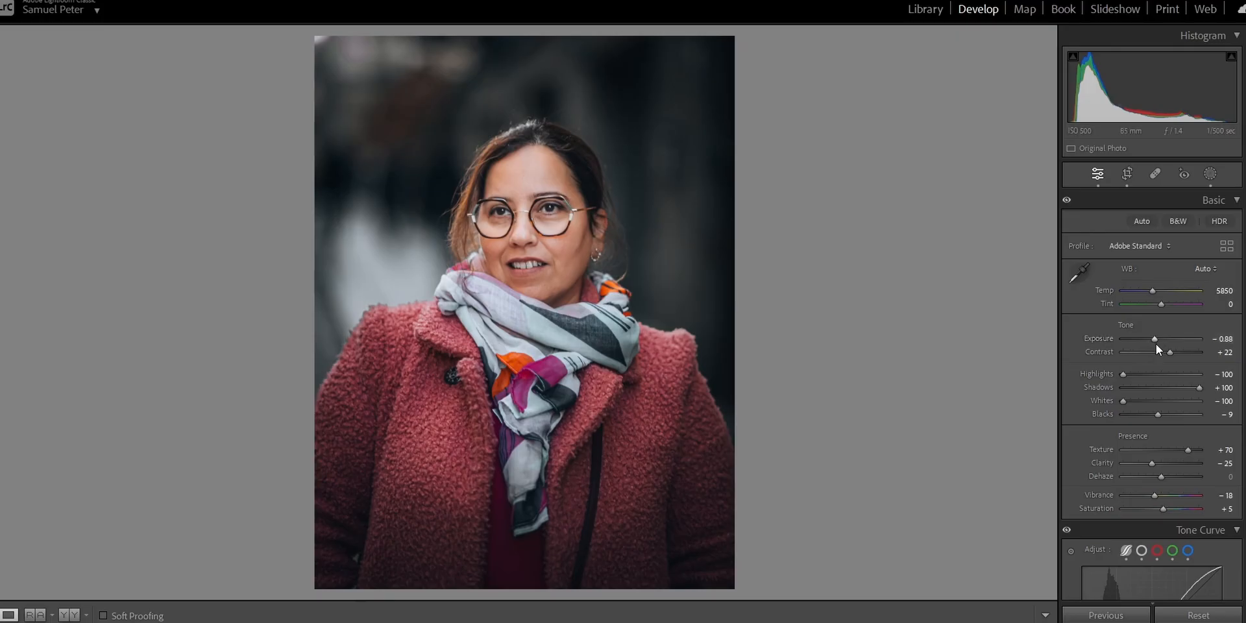
Lower the photo's overall exposure to -1.05 and undo the last blue saturation shift.
drag(1155, 340, 1154, 340)
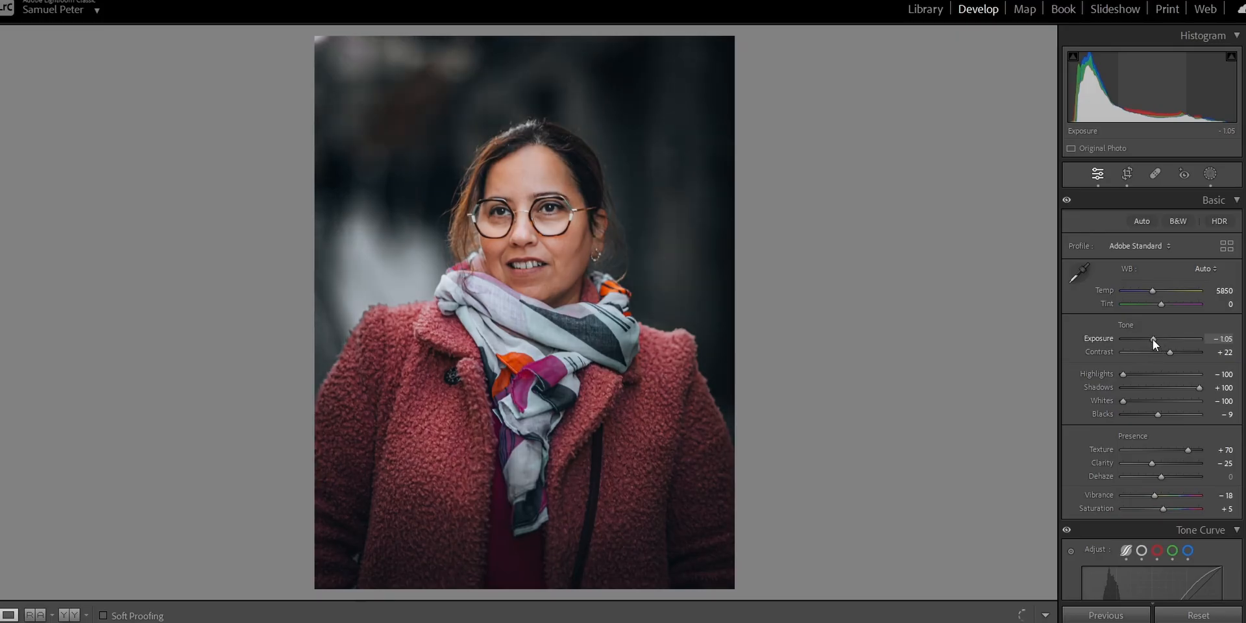
scroll(1109, 410, down, 10)
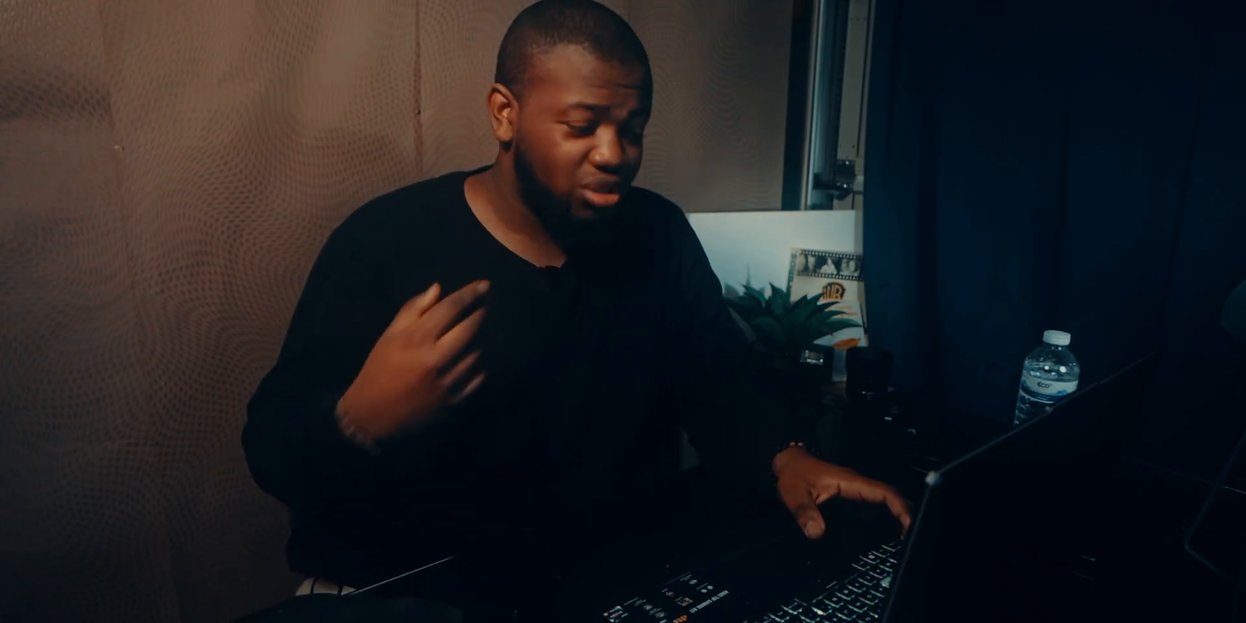
key(ctrl+z)
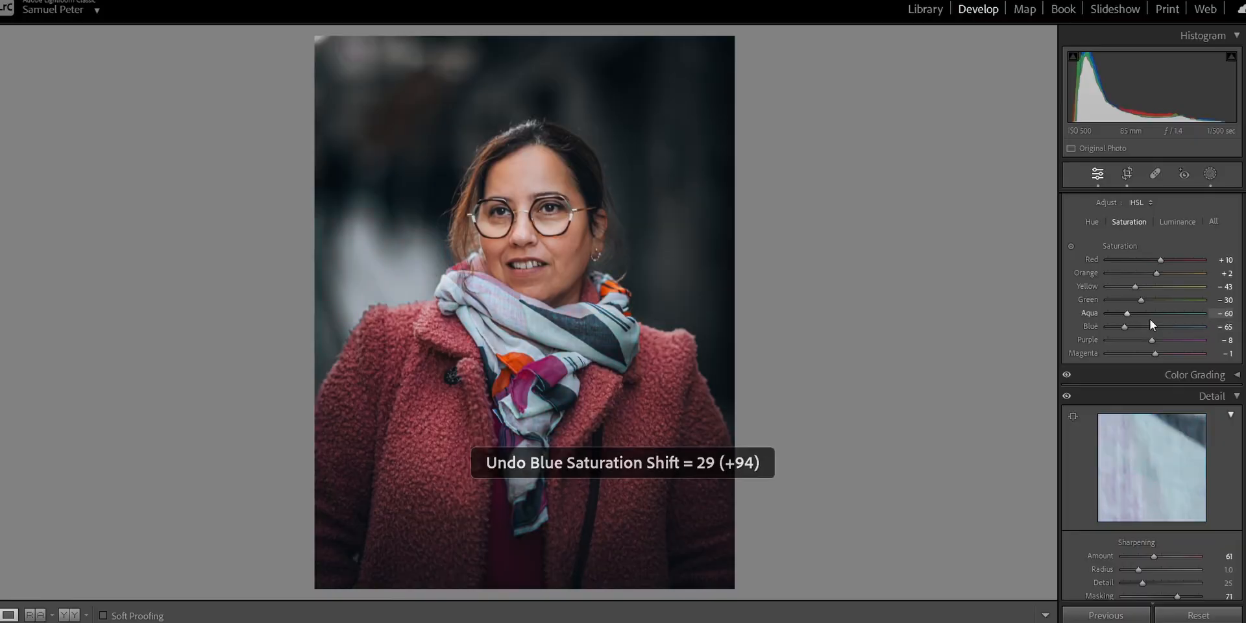
scroll(1171, 340, down, 15)
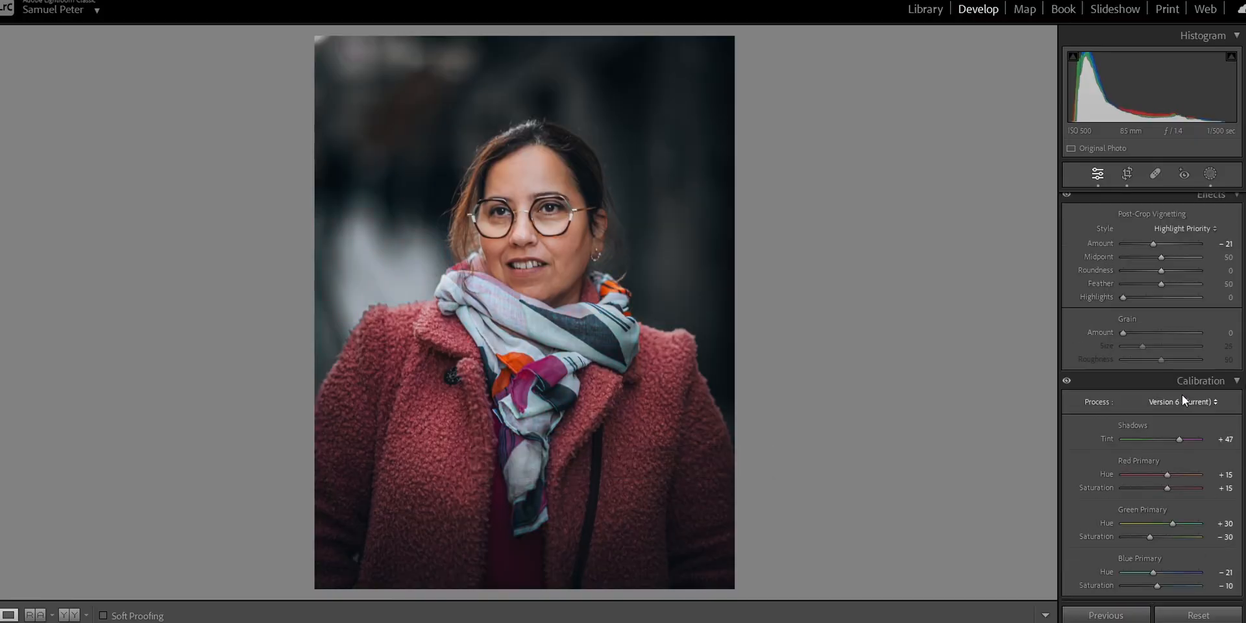
scroll(1188, 507, up, 15)
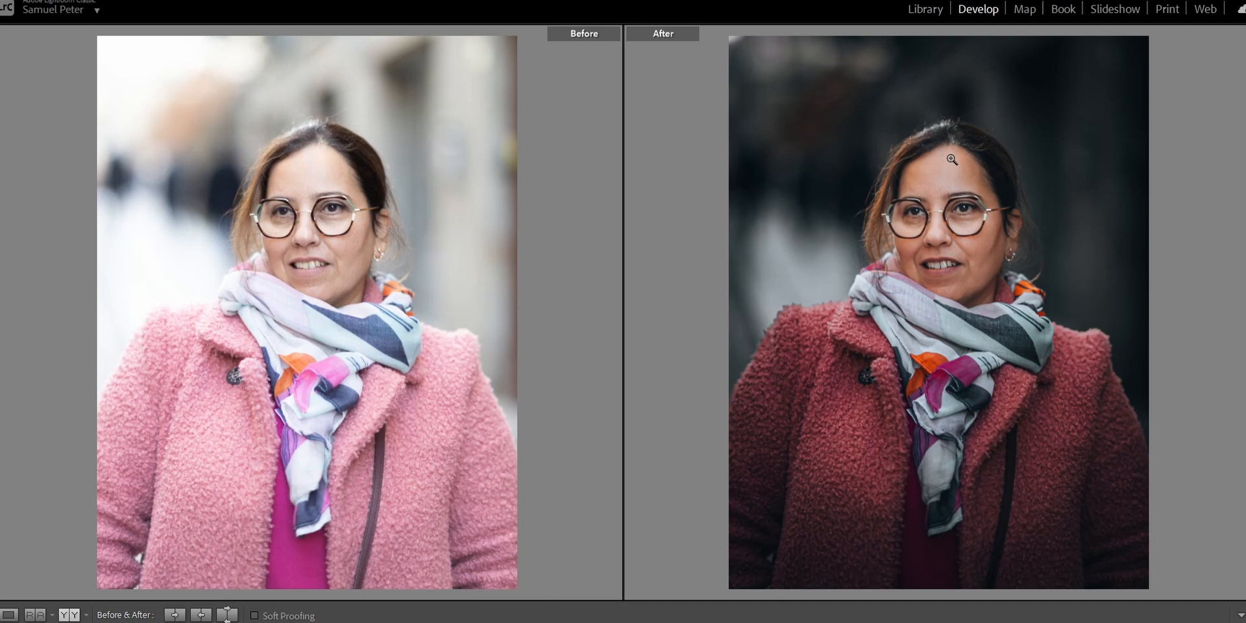
Examine the face, scarf and background at closer zoom in the side-by-side before and after comparison.
click(168, 289)
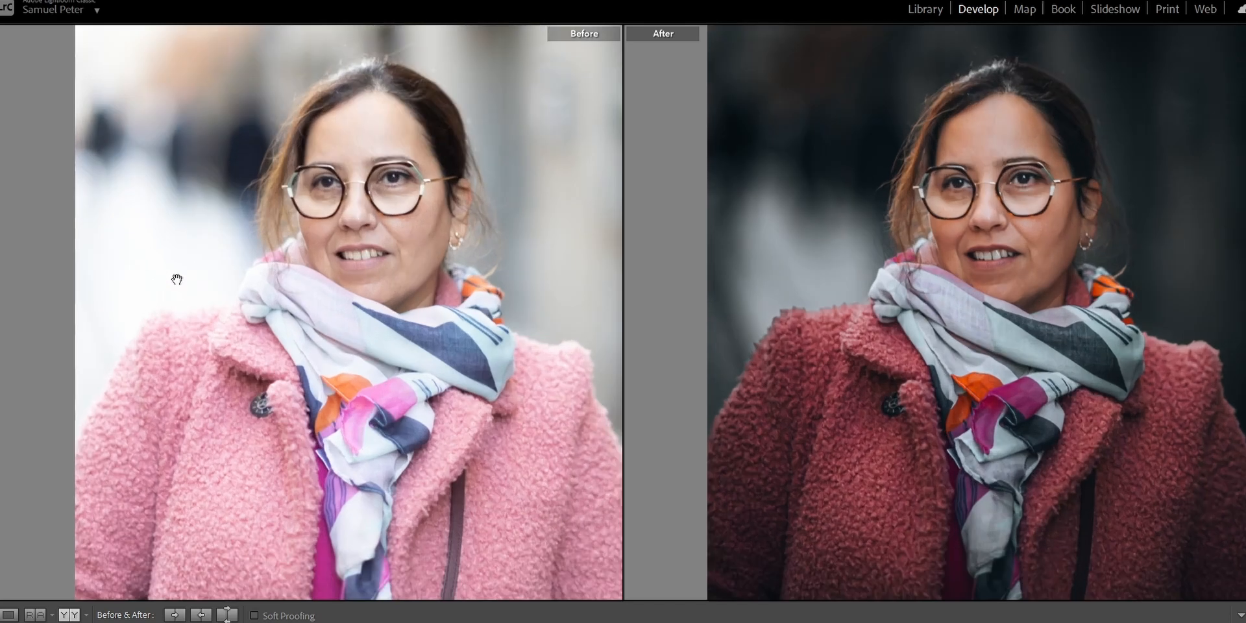
click(166, 211)
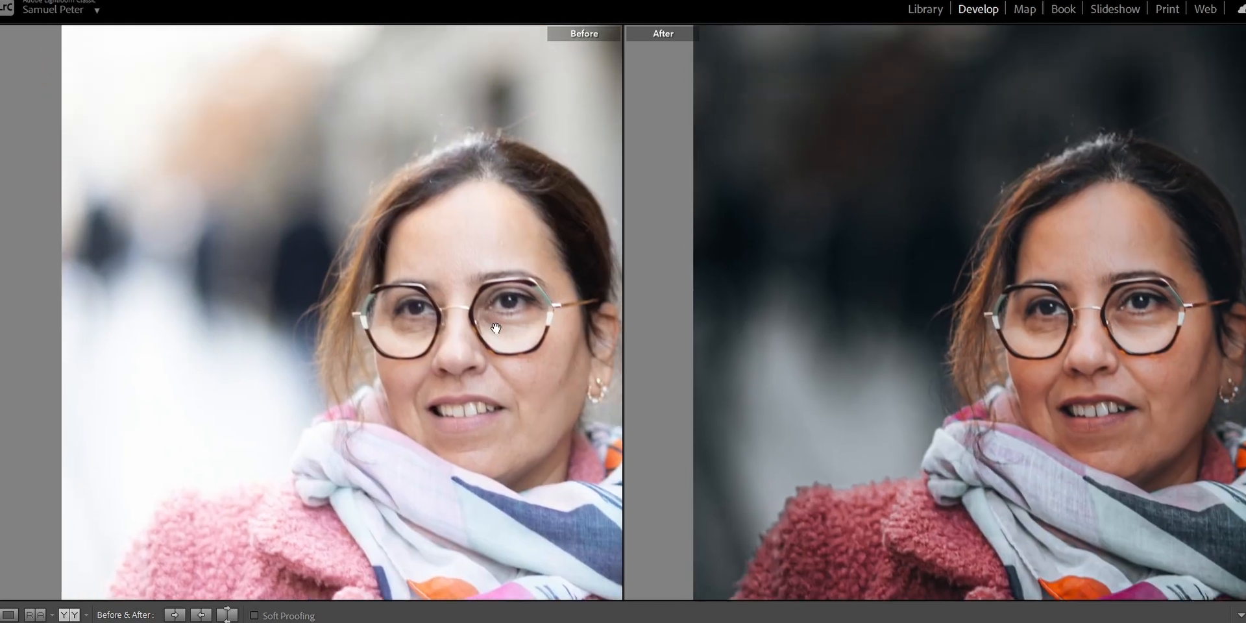
click(171, 201)
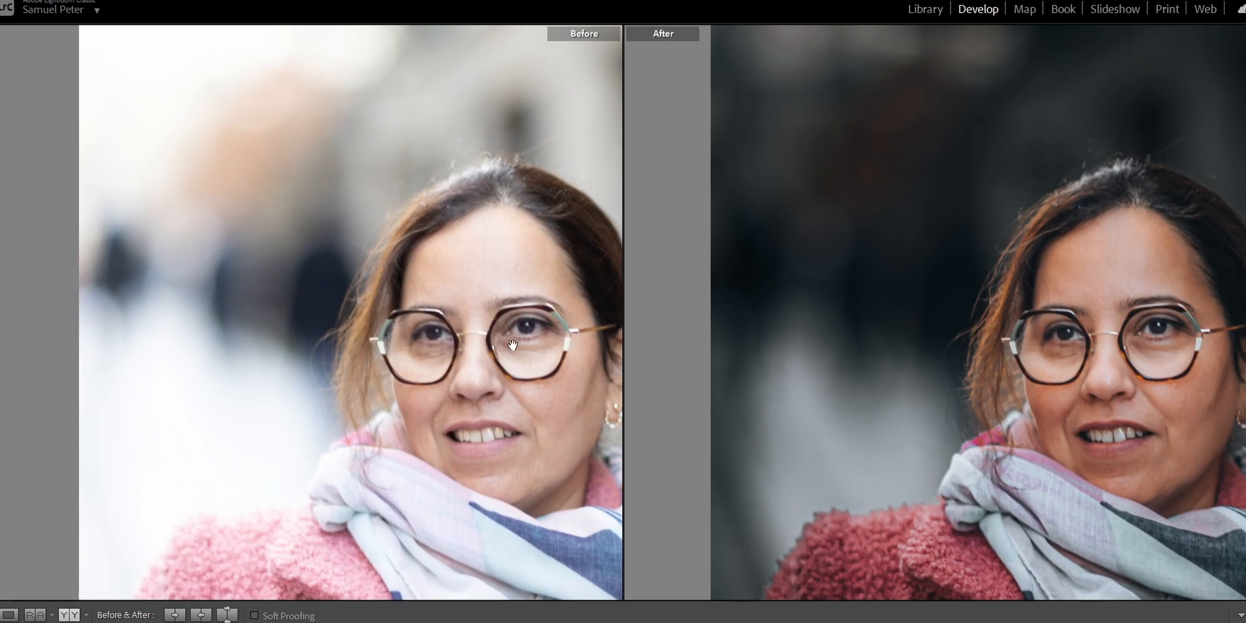
click(508, 318)
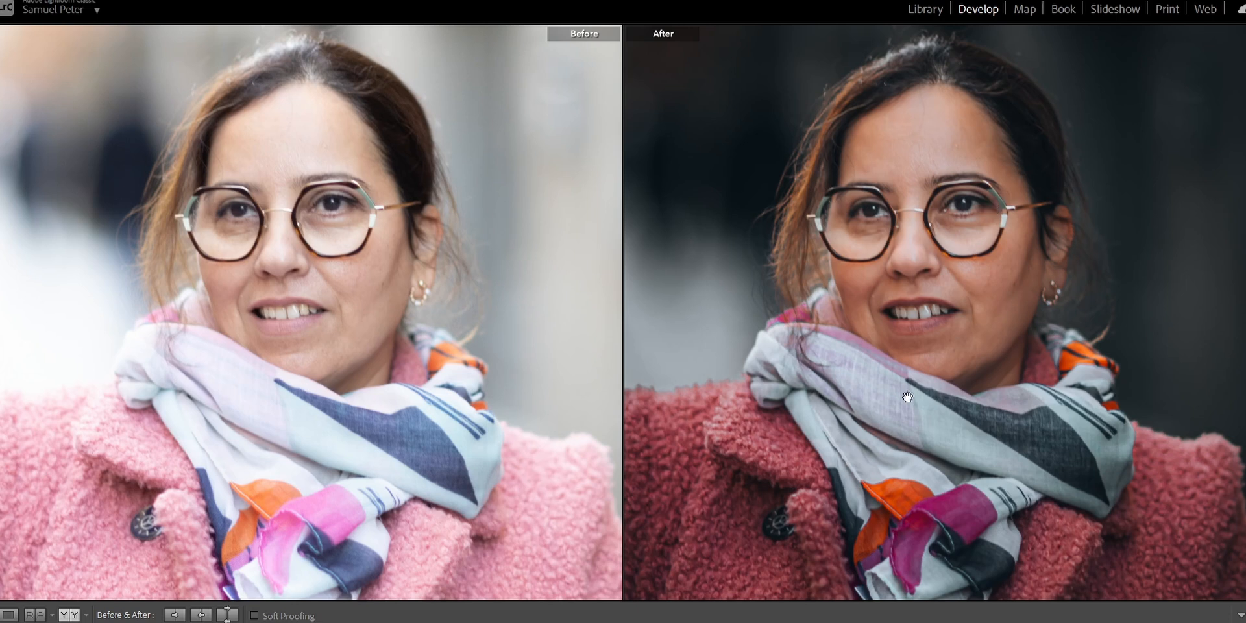
click(1092, 425)
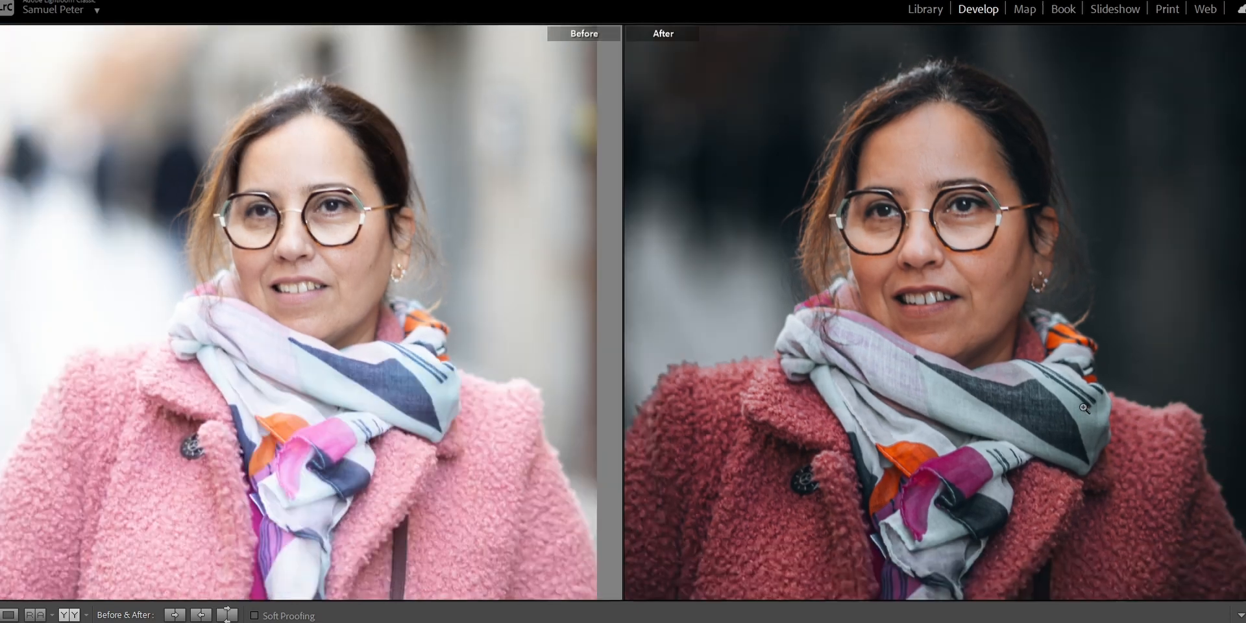